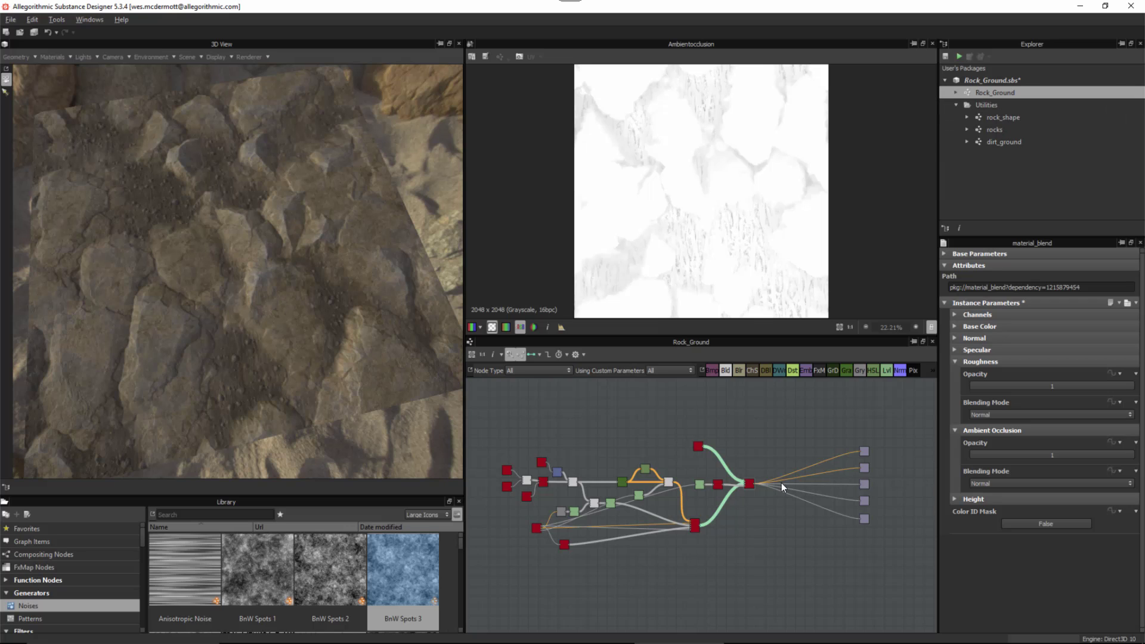
- Examine the rock surface in 3D and the Material Blend node's ambient occlusion output with its links shown individually
drag(274, 204, 145, 96)
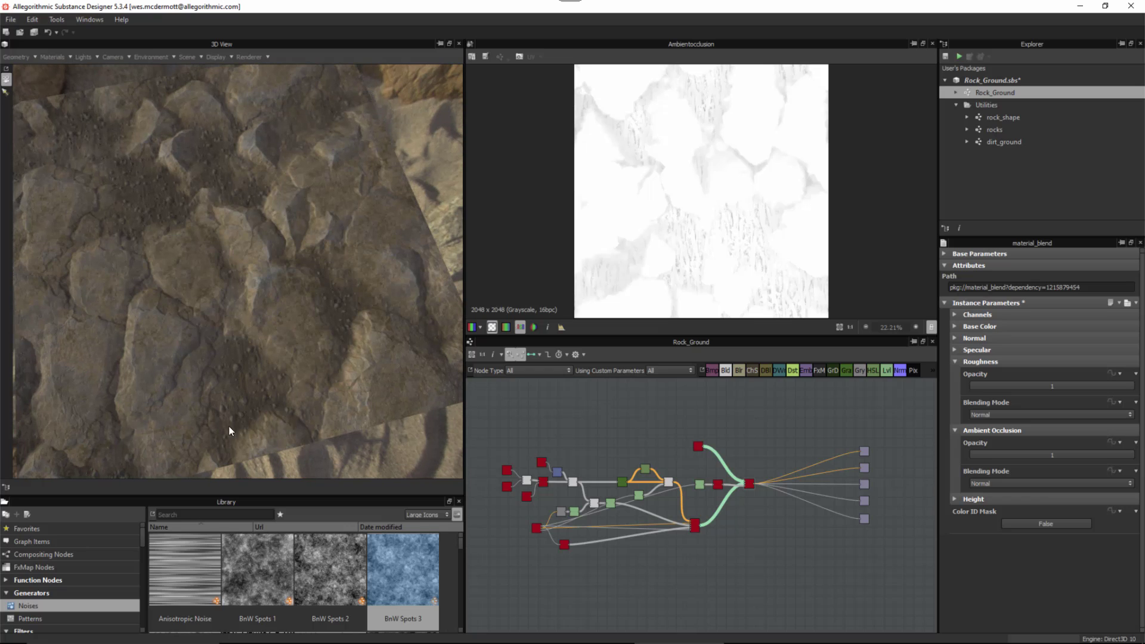
drag(266, 287, 316, 340)
scroll(755, 498, up, 10)
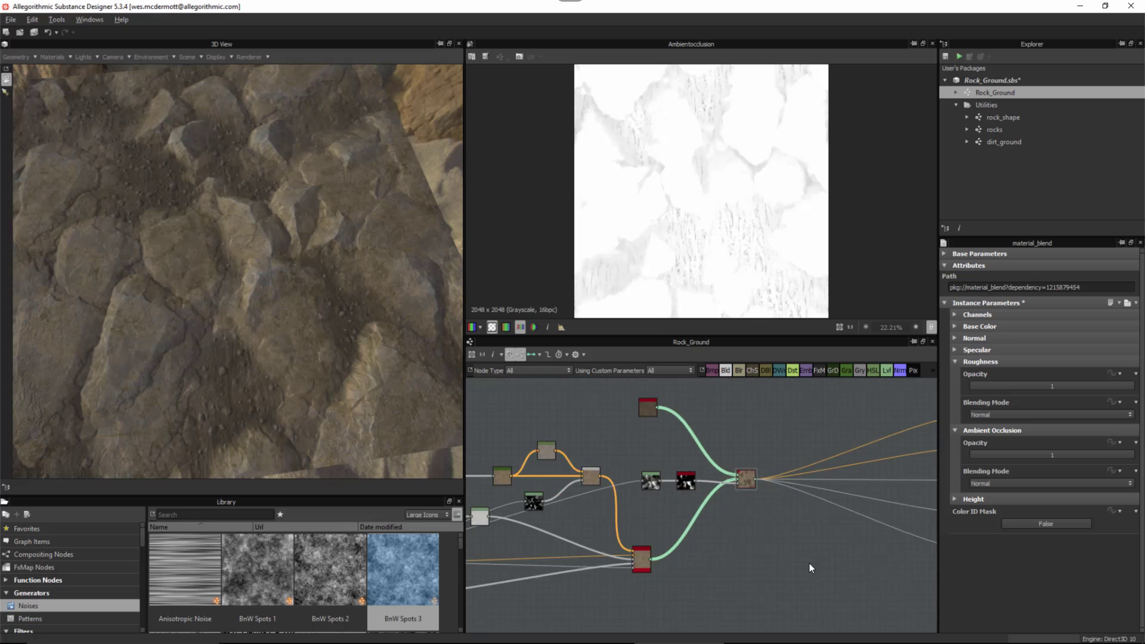
click(654, 466)
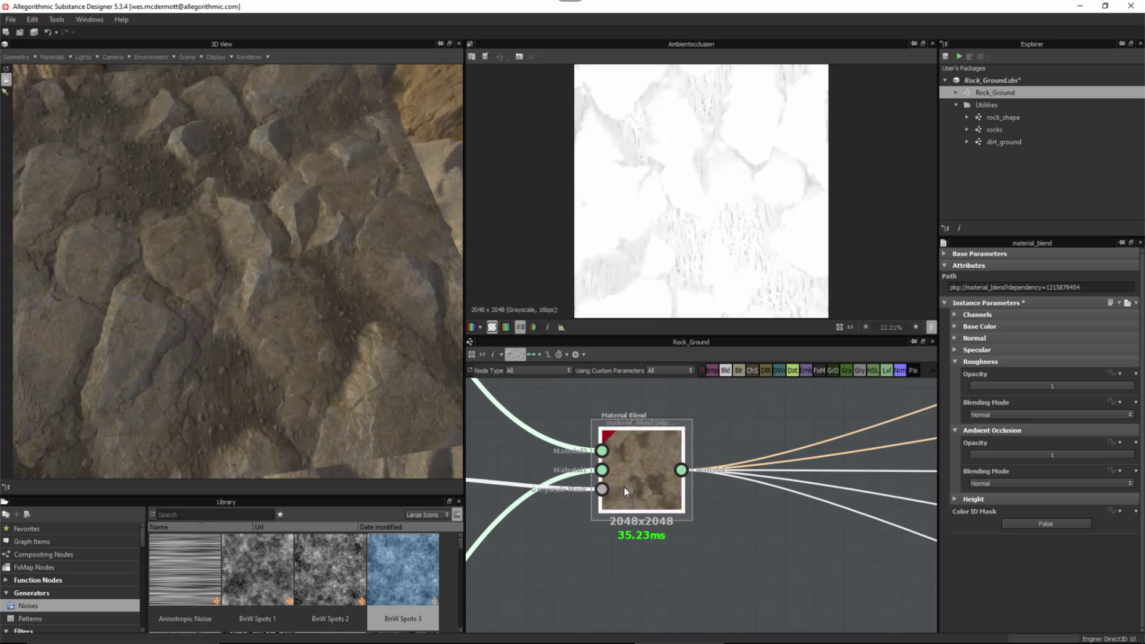
middle_drag(720, 554, 761, 545)
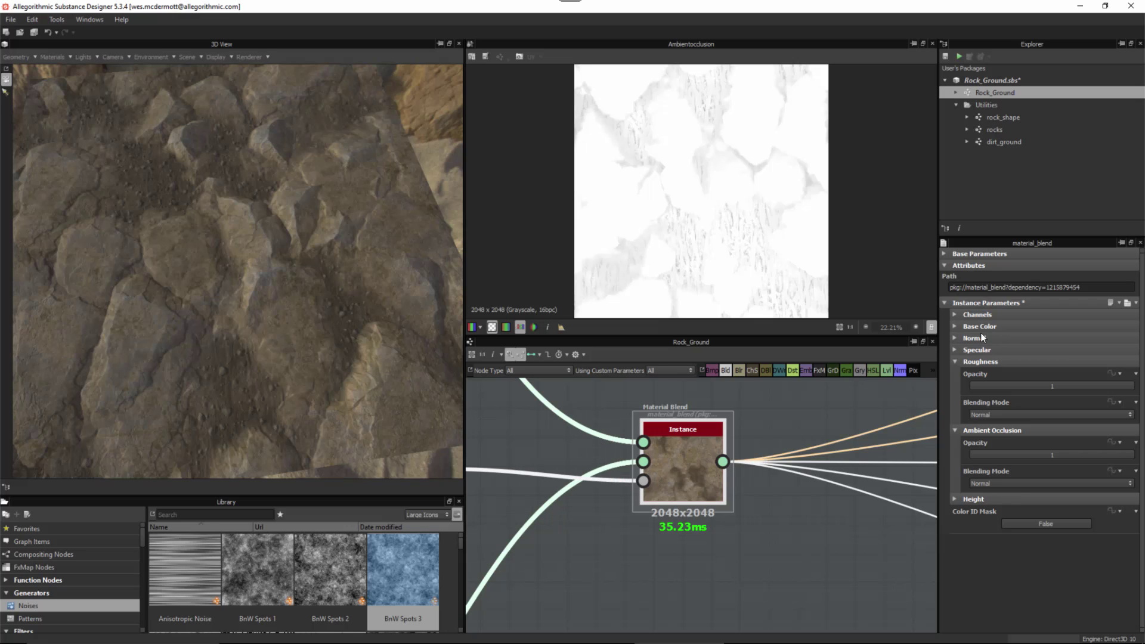
click(955, 362)
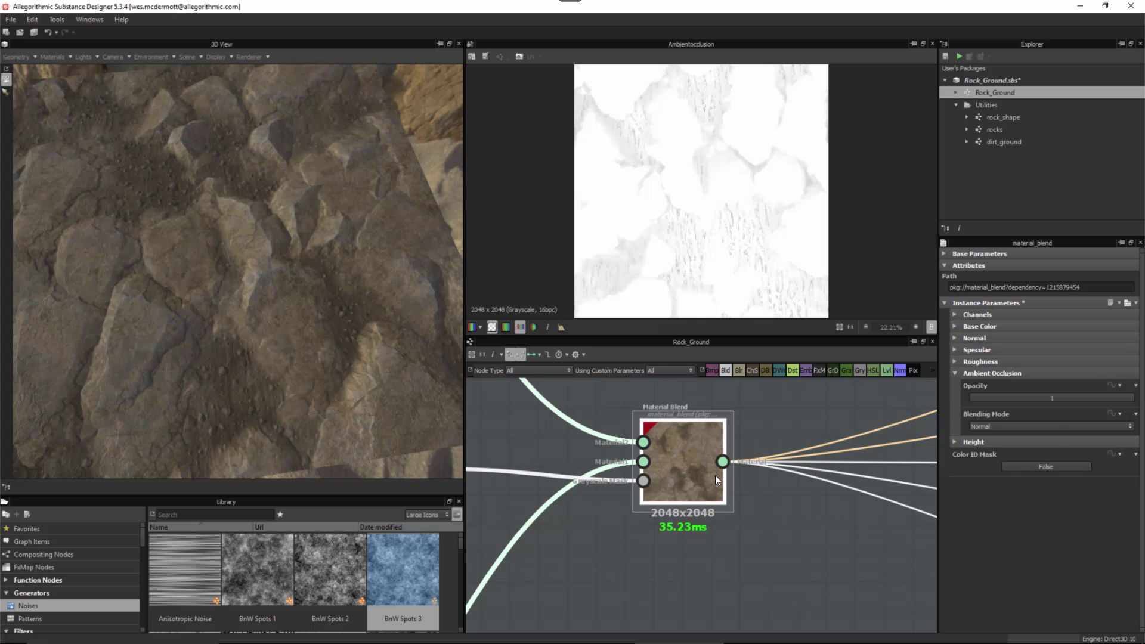
key(1)
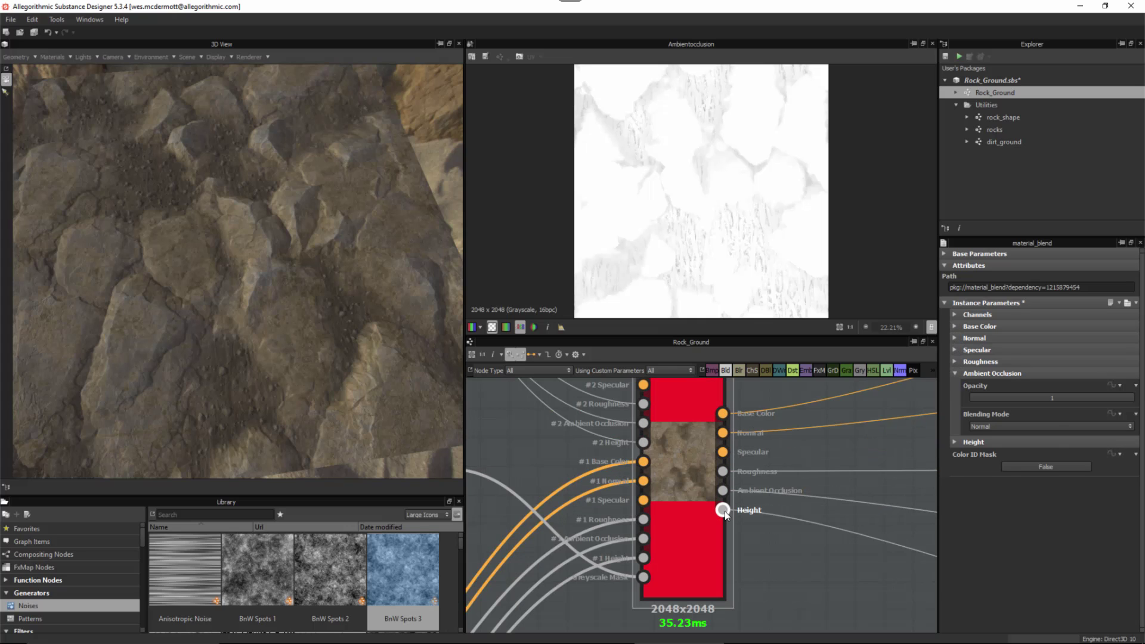
click(723, 489)
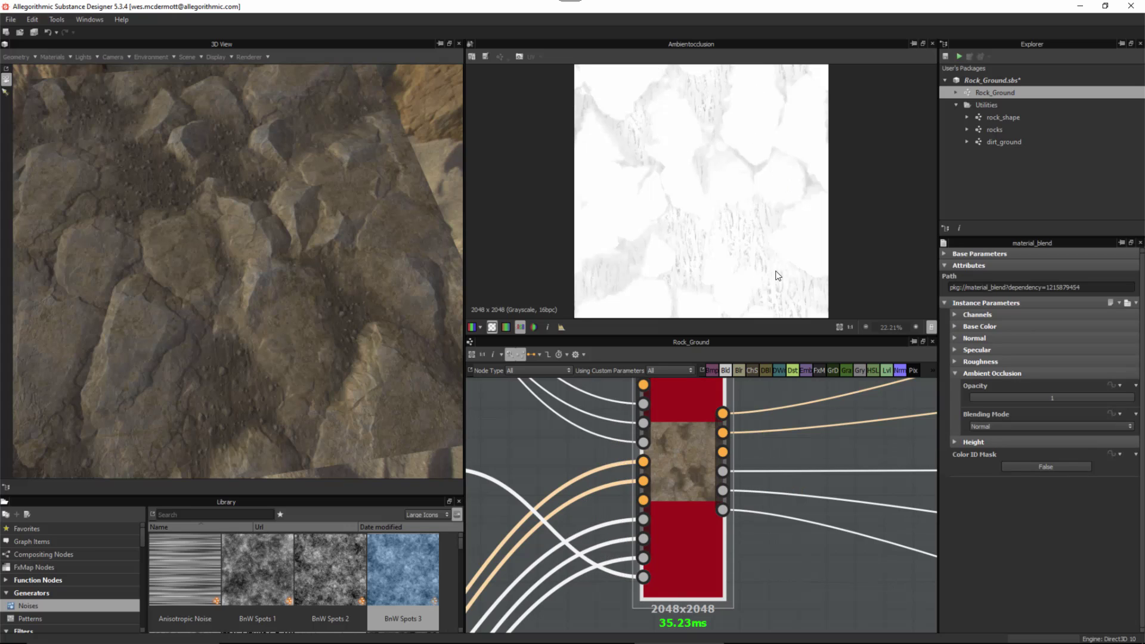
scroll(779, 276, up, 3)
middle_drag(779, 258, 753, 164)
scroll(763, 164, up, 1)
scroll(761, 160, down, 3)
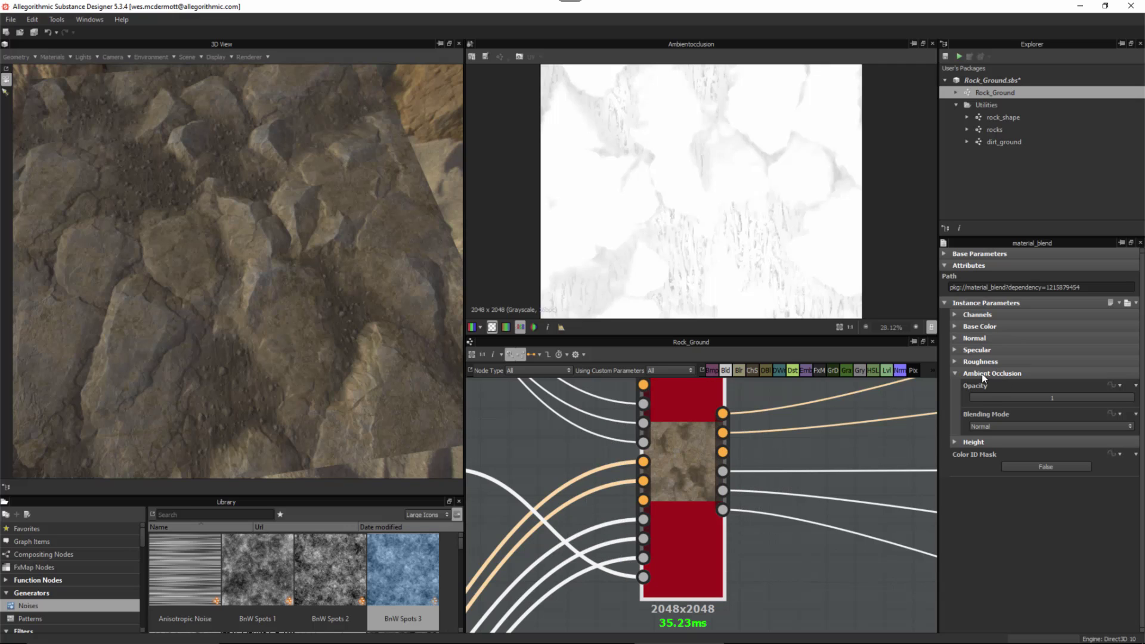
- Set the Material Blend node's ambient occlusion opacity to 0.37
drag(1115, 398, 978, 396)
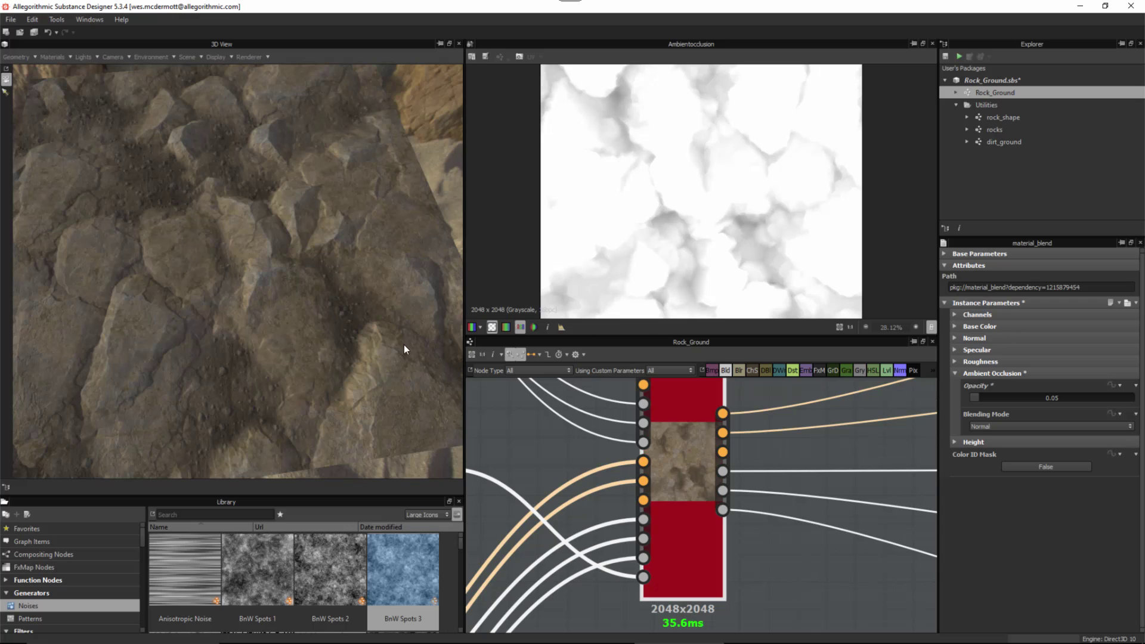
drag(1007, 404, 1018, 404)
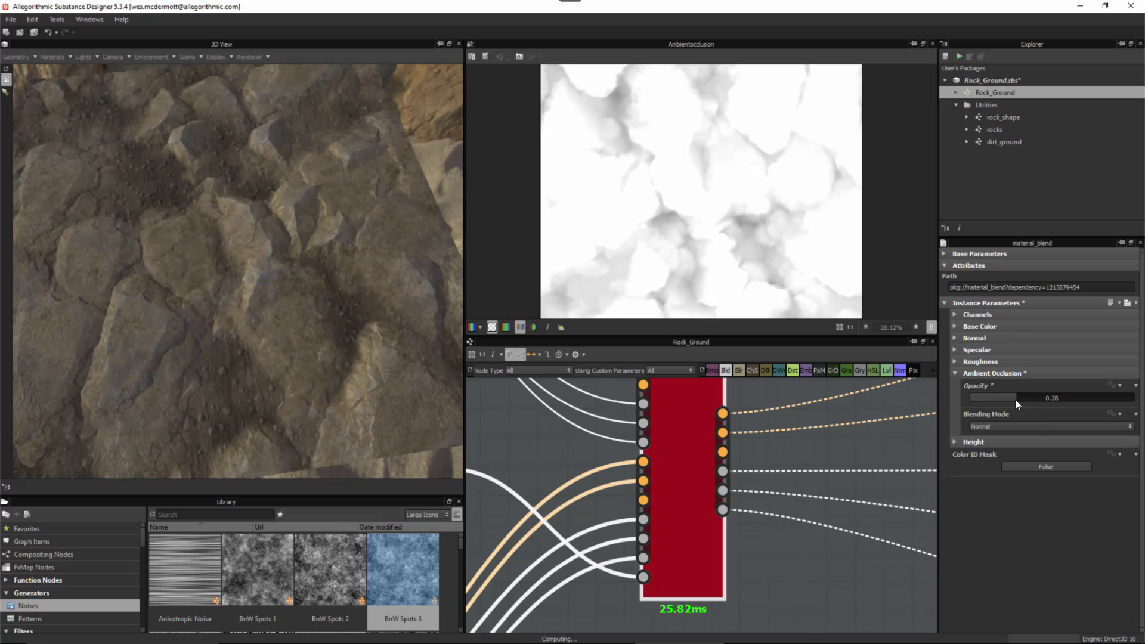
drag(1019, 399, 1032, 402)
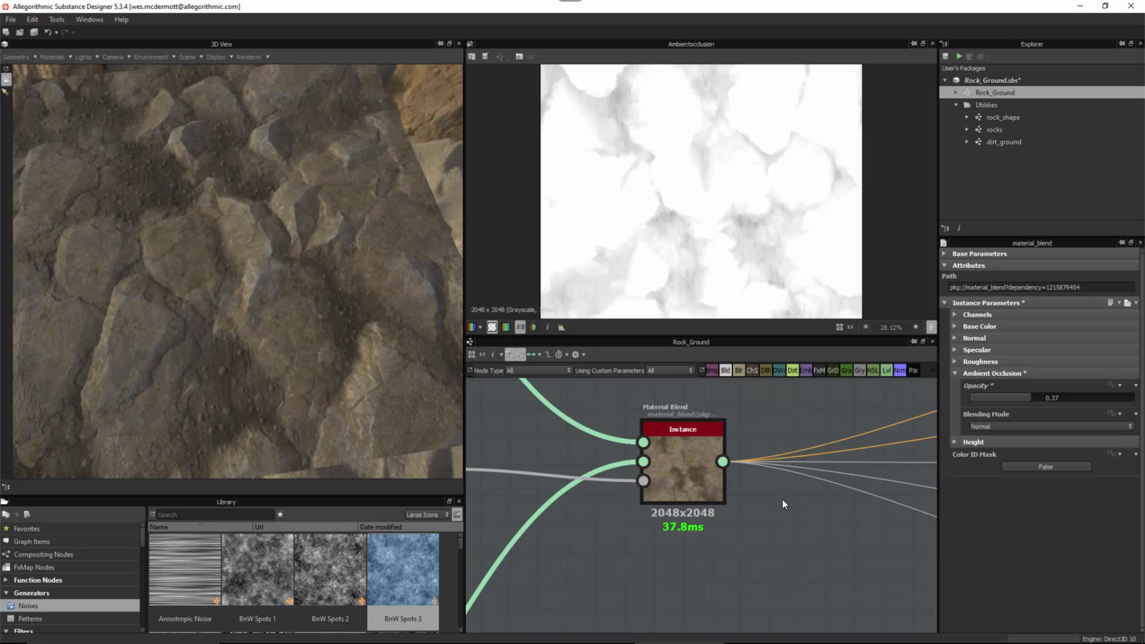
- Add a Material Color Blend node in the free space below and beside the Material Blend node
scroll(681, 448, down, 5)
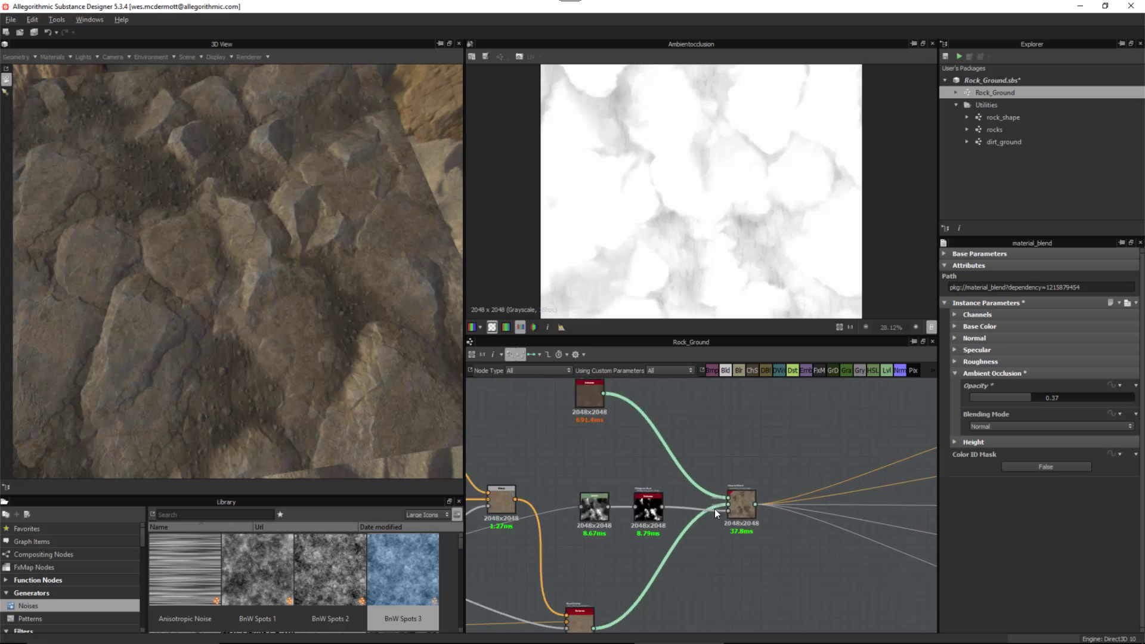
right_click(735, 535)
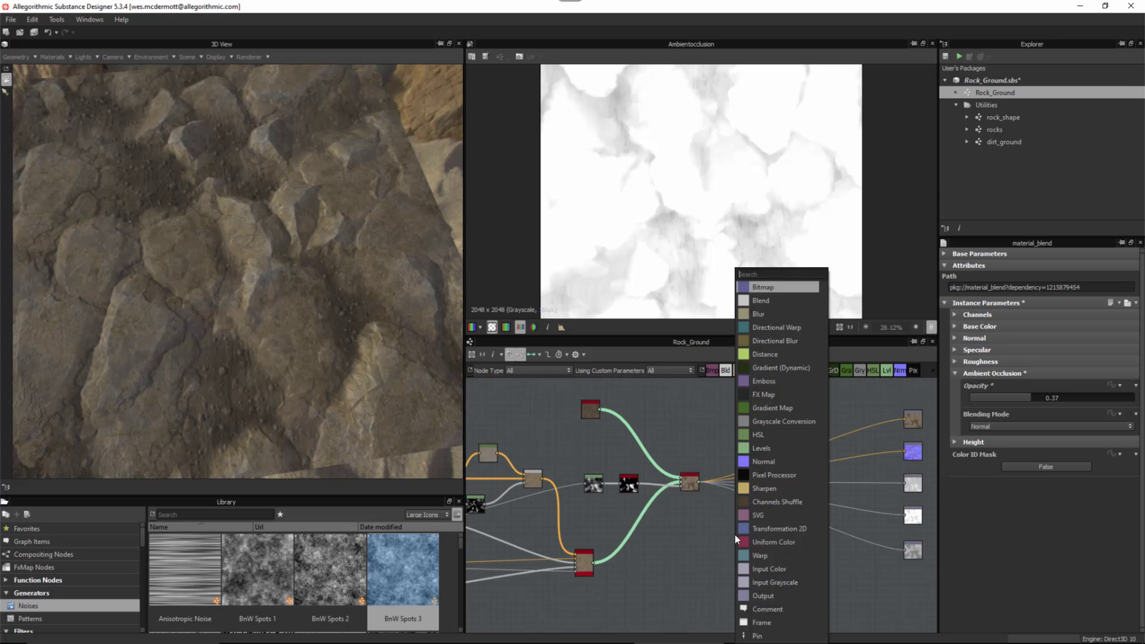
text(mater)
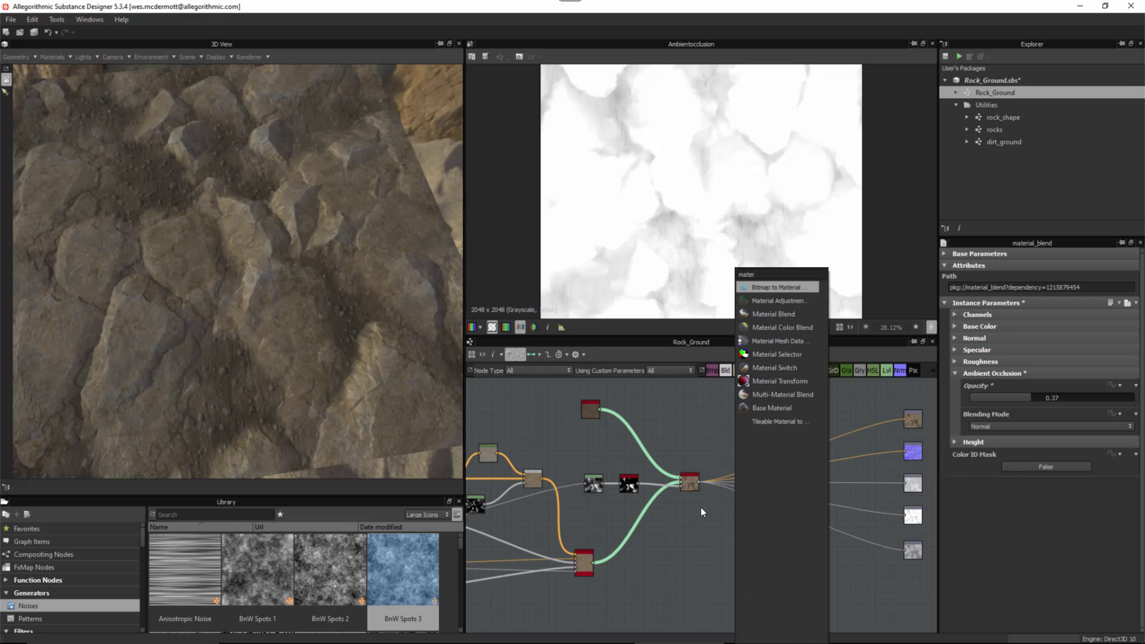
click(767, 327)
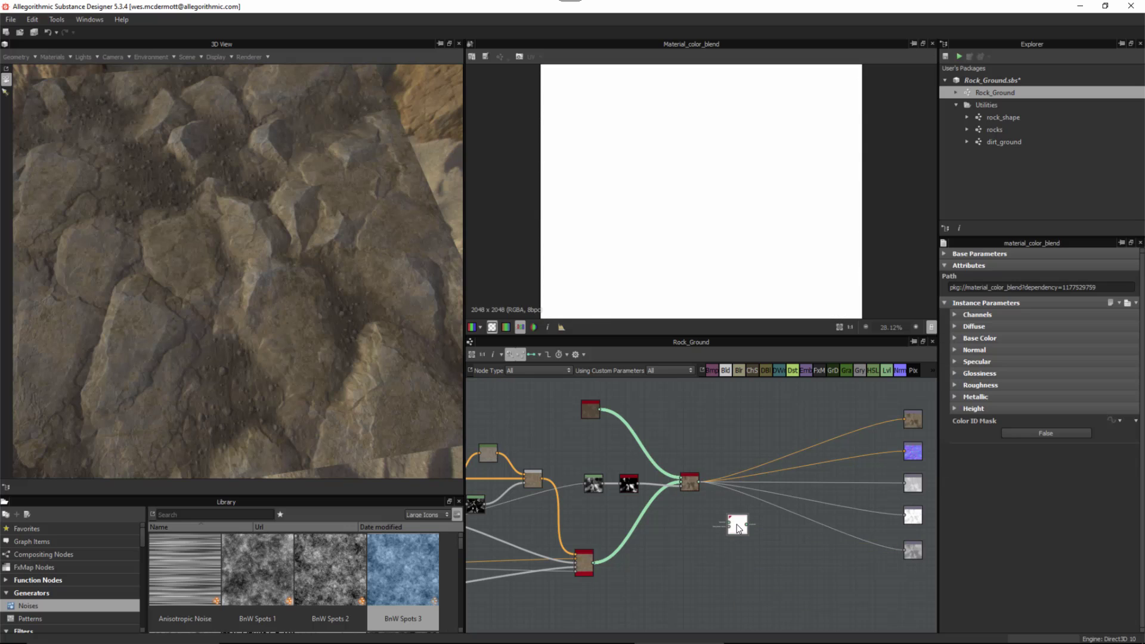
scroll(713, 528, up, 6)
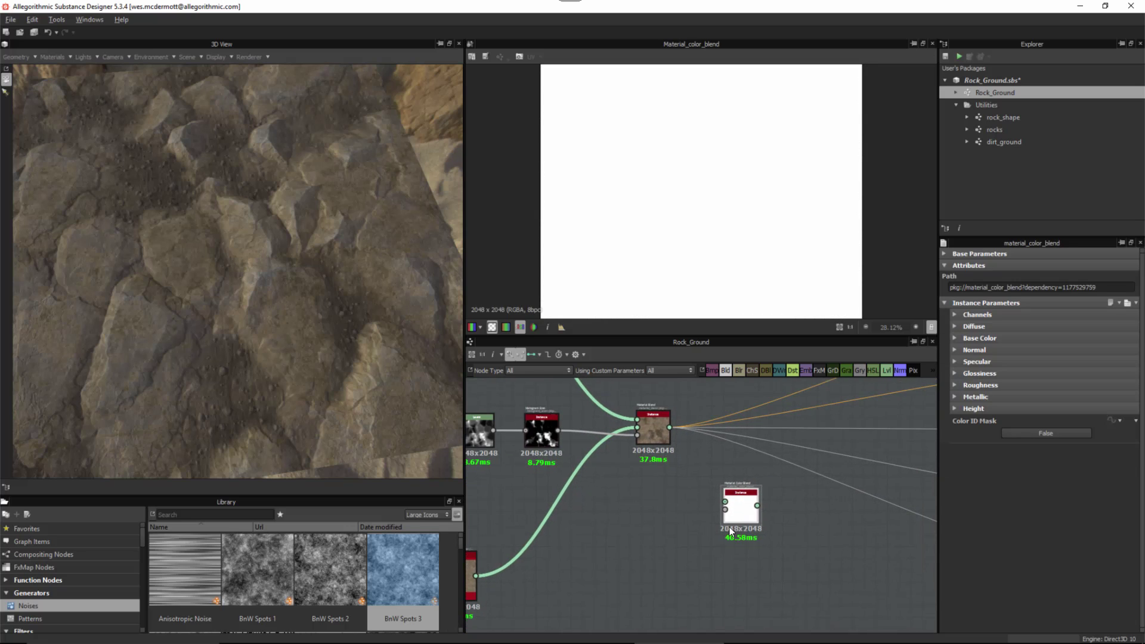
drag(789, 521, 772, 491)
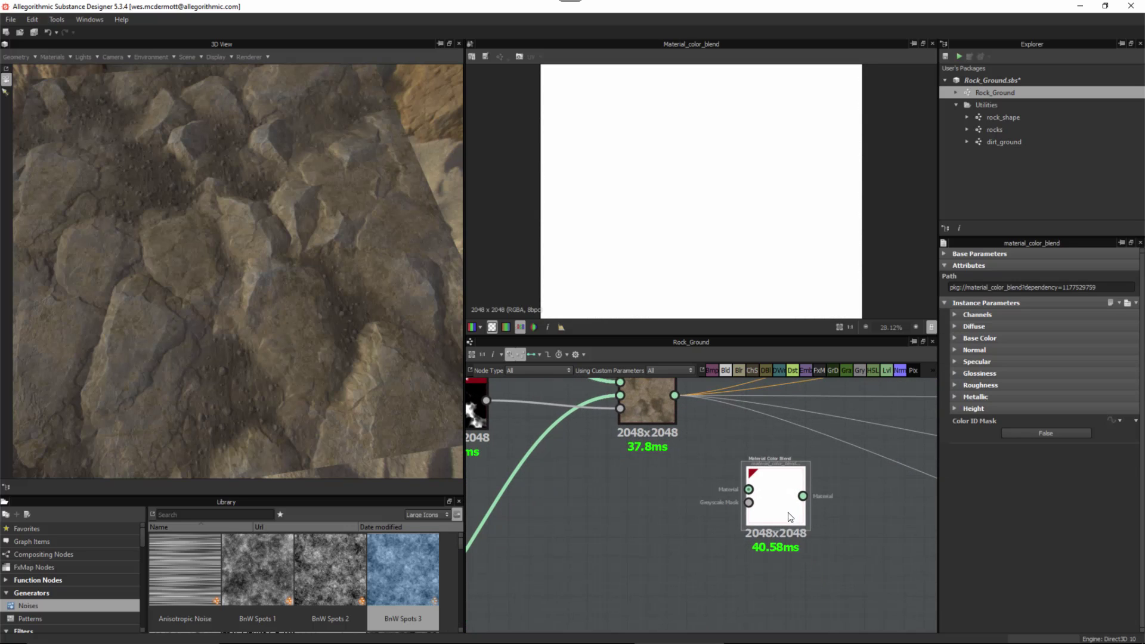
- Disable the Diffuse, Specular, Glossiness and Metallic channels of the Material Color Blend node and enable Ambient Occlusion
click(955, 315)
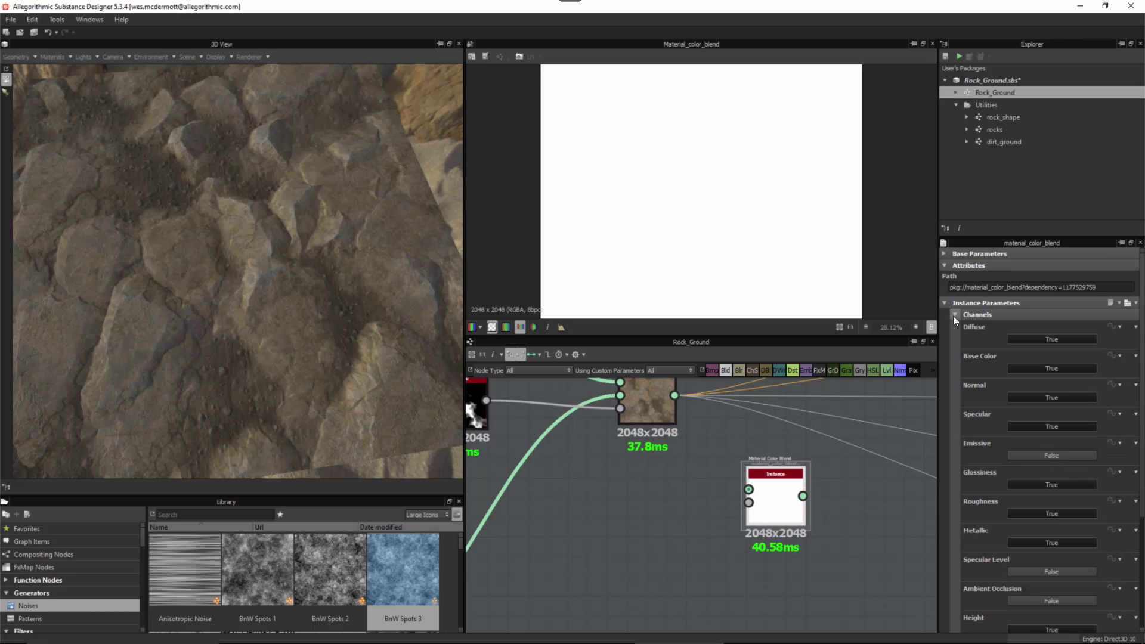
click(1025, 340)
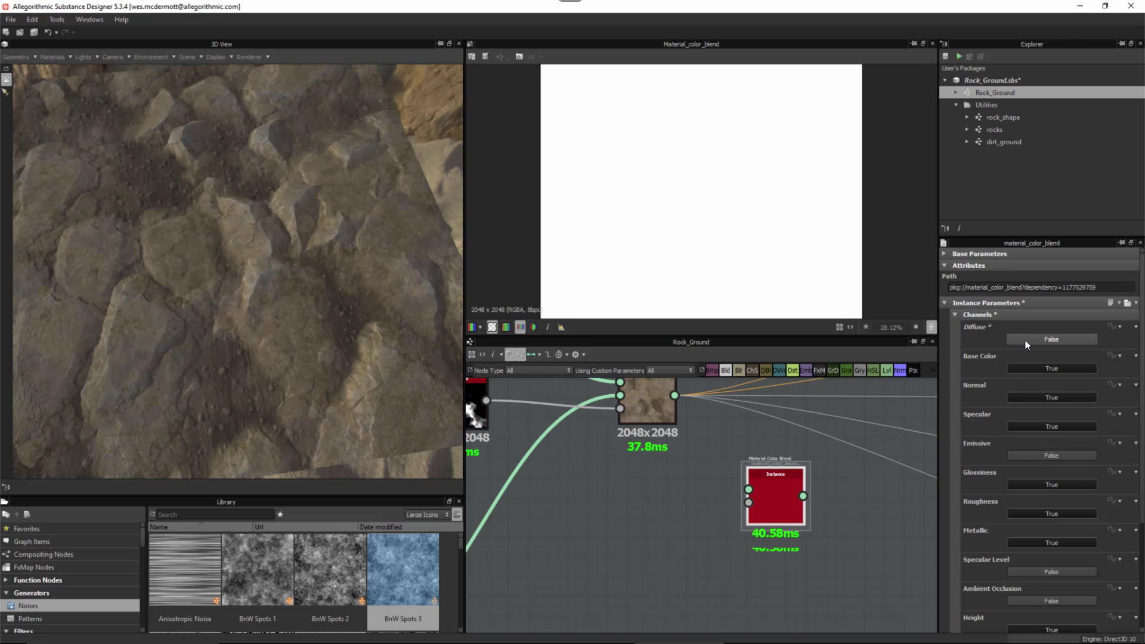
click(1022, 429)
click(1024, 485)
click(1015, 541)
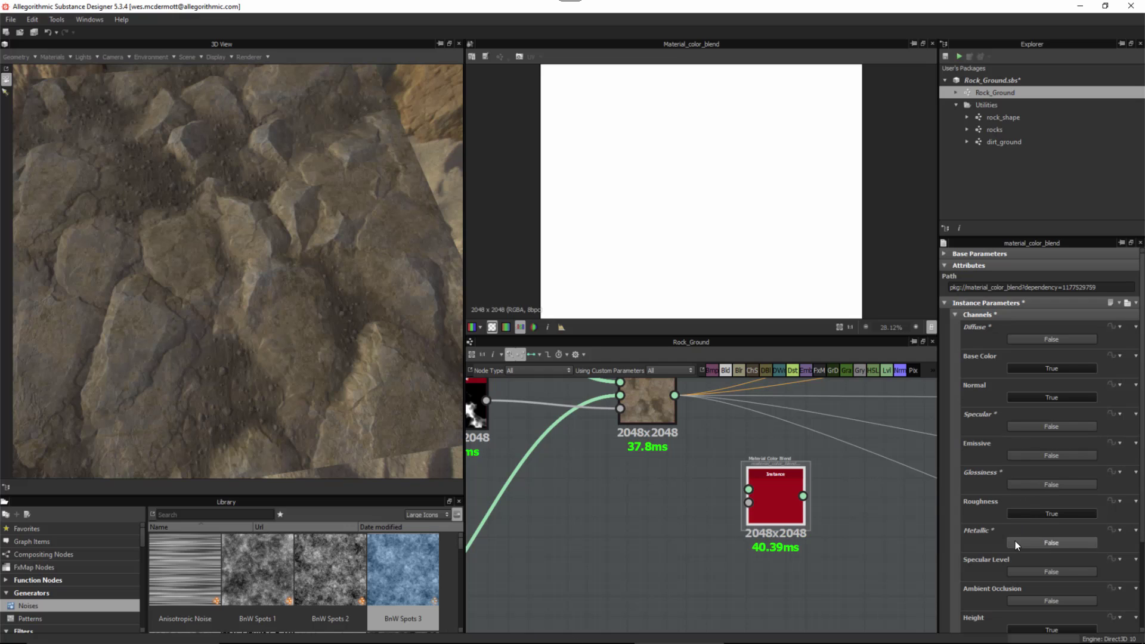
click(1023, 599)
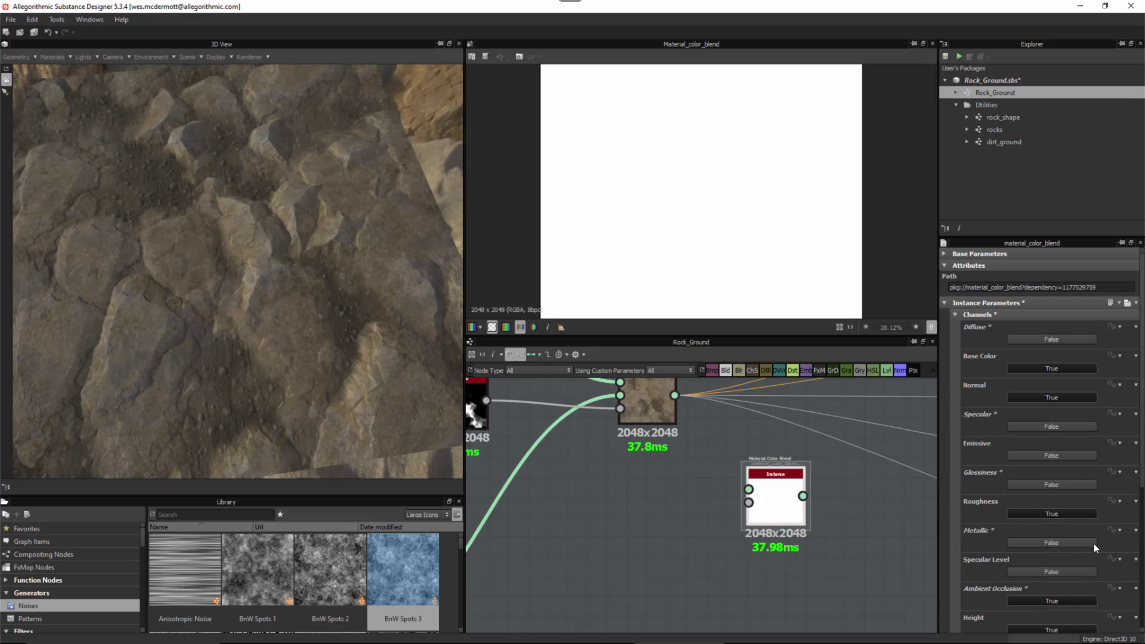
scroll(1142, 513, down, 1)
scroll(1143, 513, up, 1)
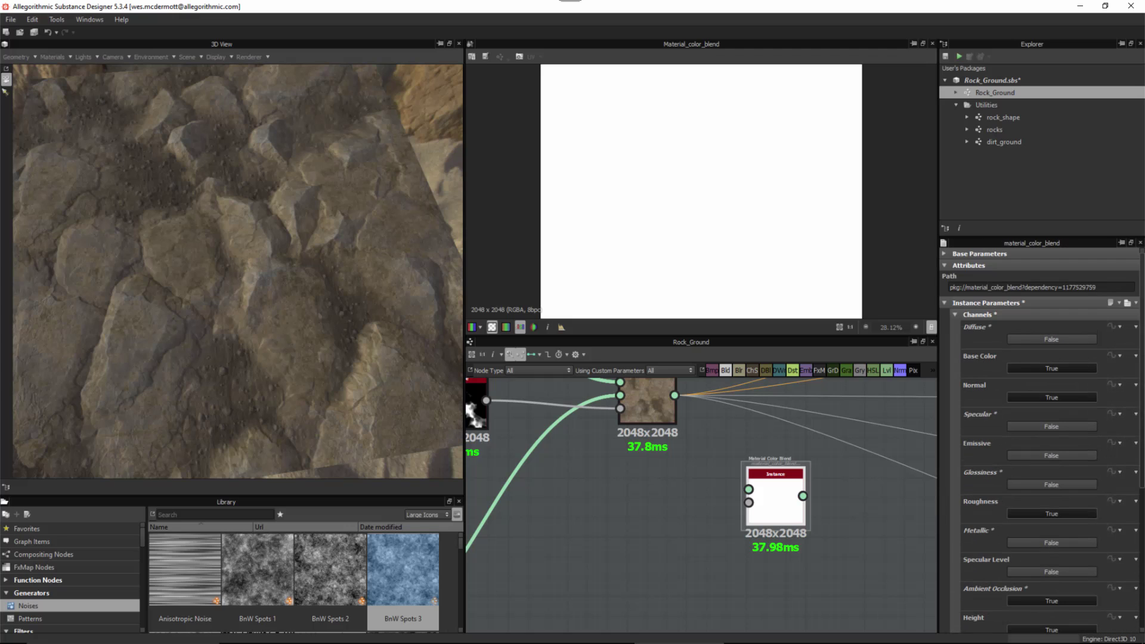
click(958, 314)
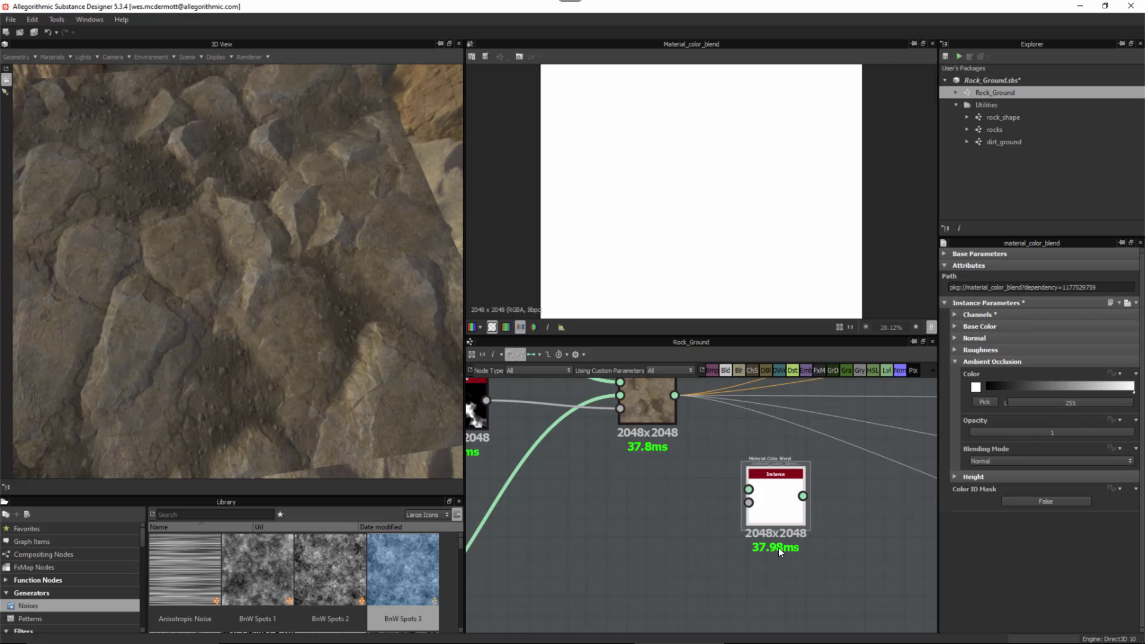
- Connect the Material Blend node's material output to the Material Color Blend node's material input
middle_drag(764, 569, 811, 574)
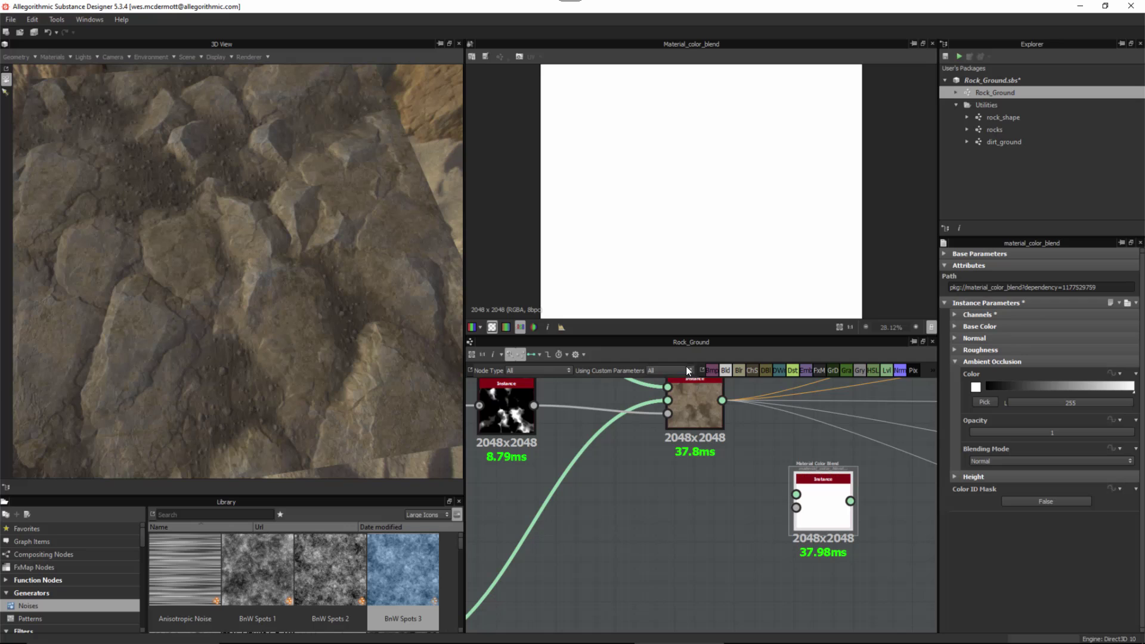
drag(722, 401, 705, 535)
drag(721, 400, 796, 494)
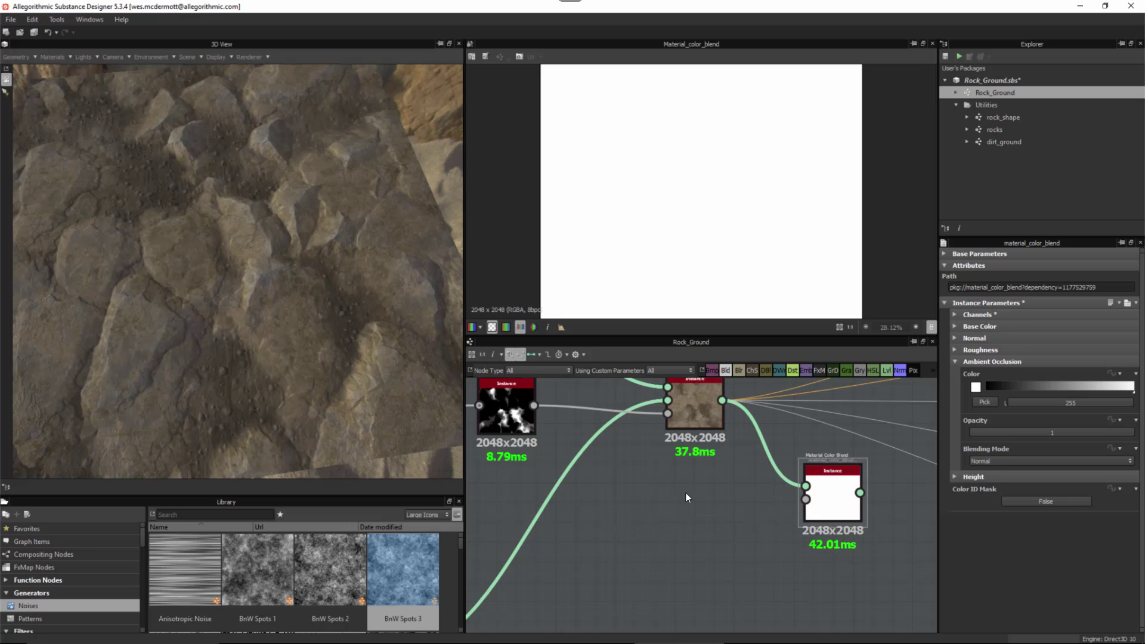
- Add a Dirt node (mg_dirt) below the Material Blend node and show the graph's material links individually
key(space)
text(dirt)
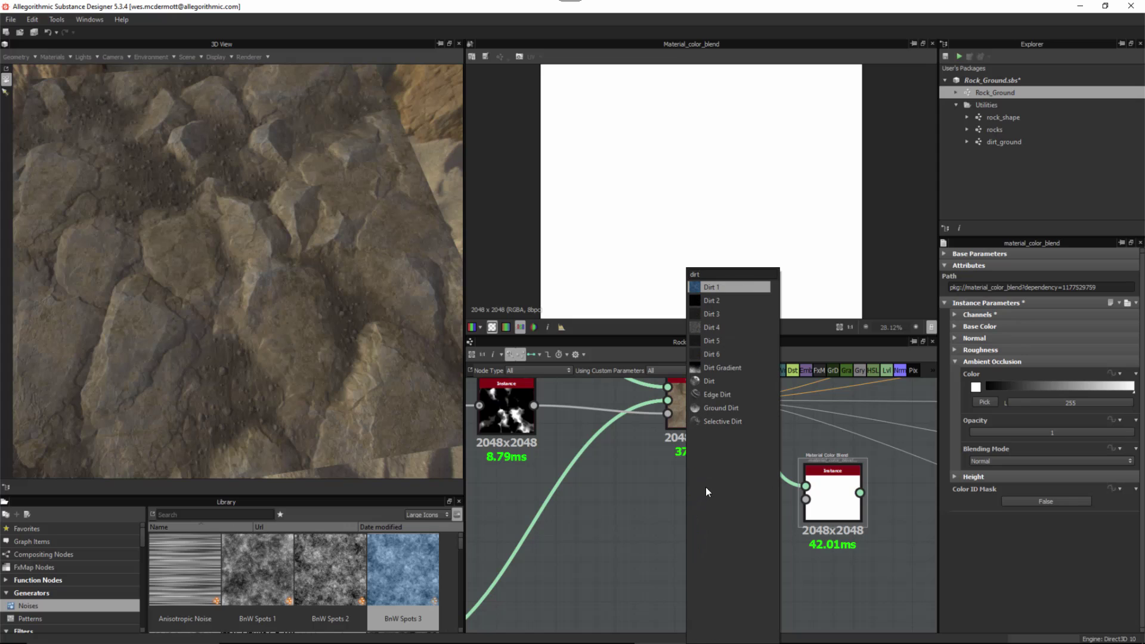
click(708, 381)
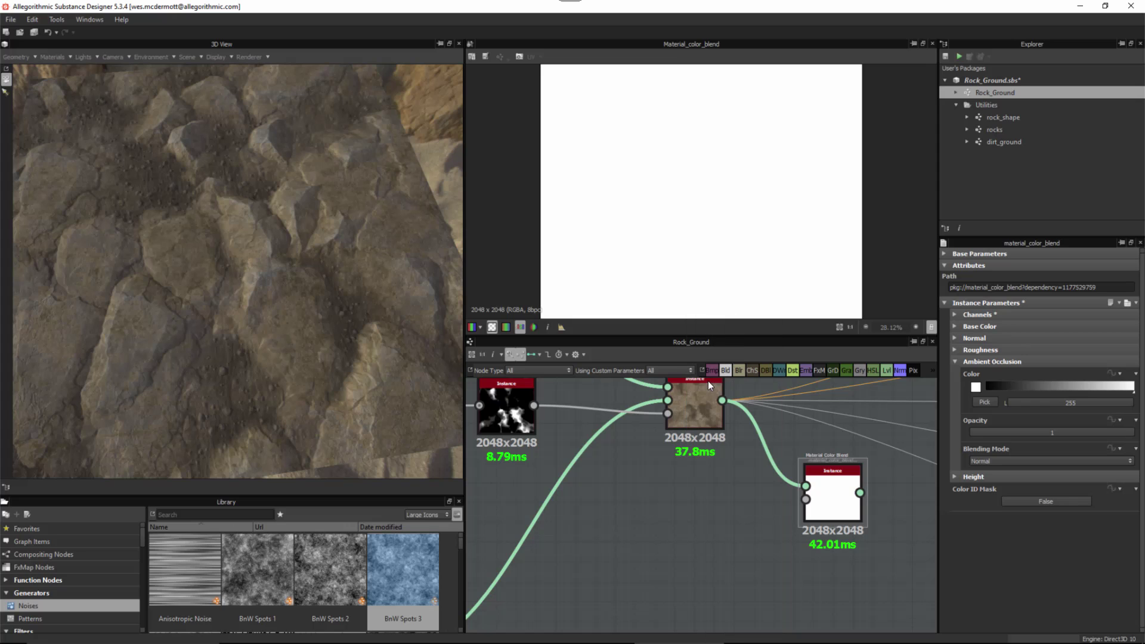
drag(675, 492, 737, 570)
key(1)
scroll(689, 579, up, 1)
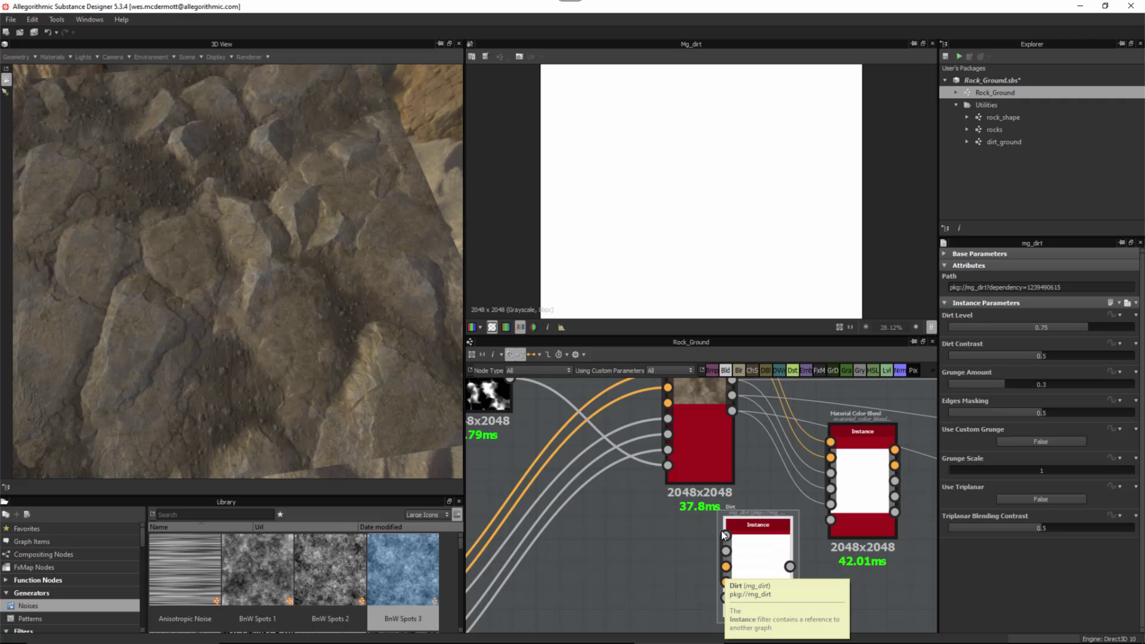
- Move the Dirt node to the empty area below the Material Blend and Material Color Blend nodes
scroll(713, 580, down, 5)
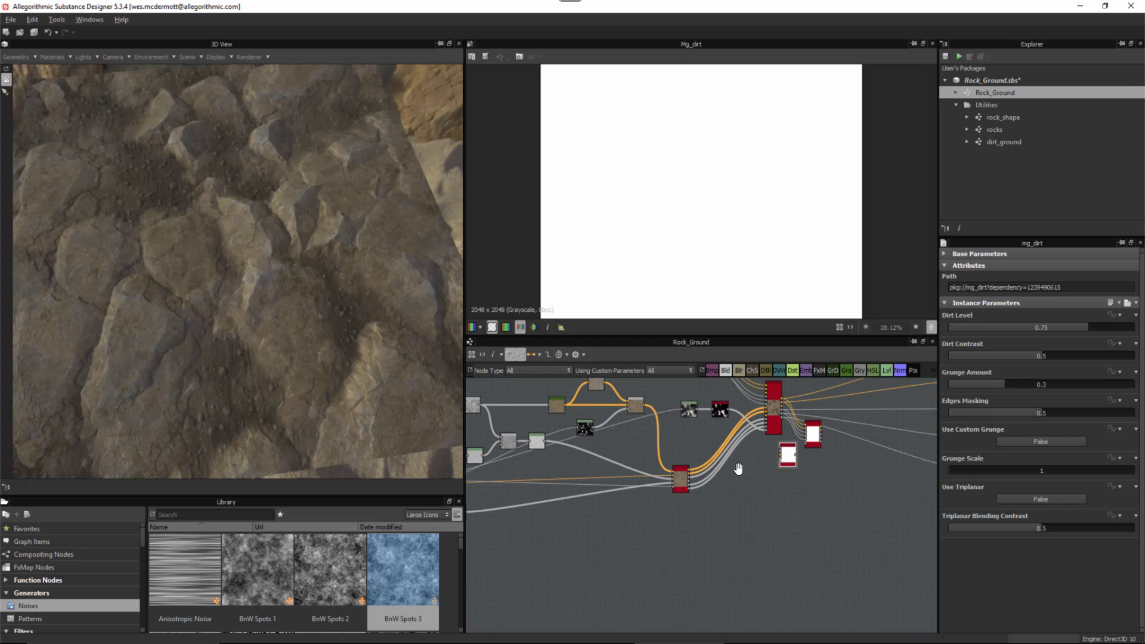
scroll(642, 522, up, 3)
middle_drag(652, 513, 828, 484)
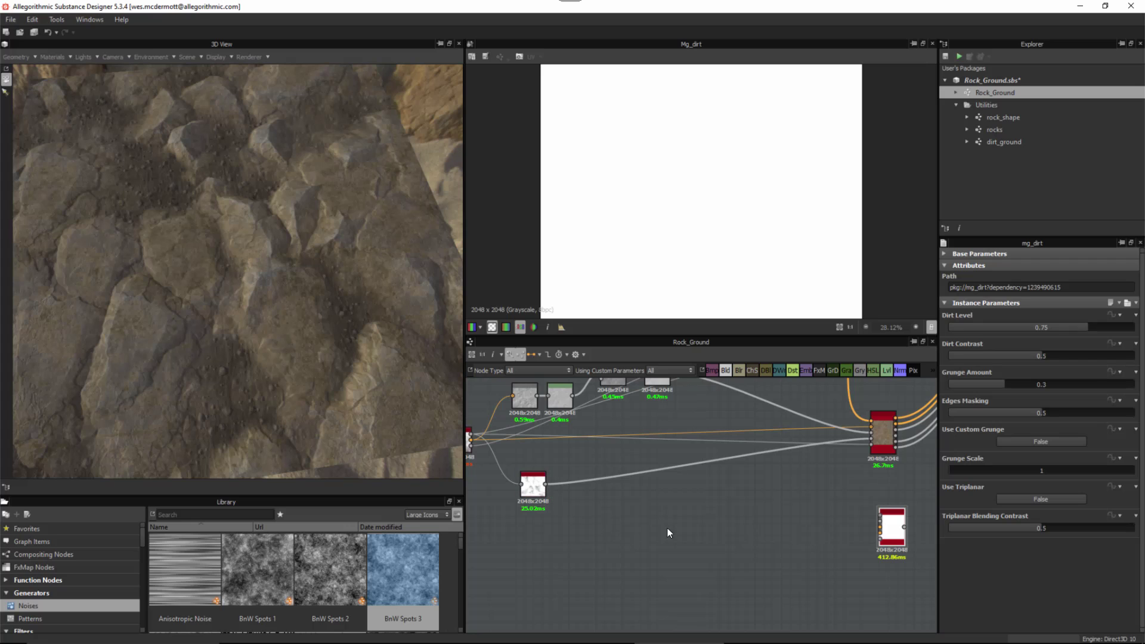
middle_drag(796, 527, 617, 558)
scroll(791, 492, down, 2)
middle_drag(791, 492, 743, 515)
drag(706, 562, 789, 517)
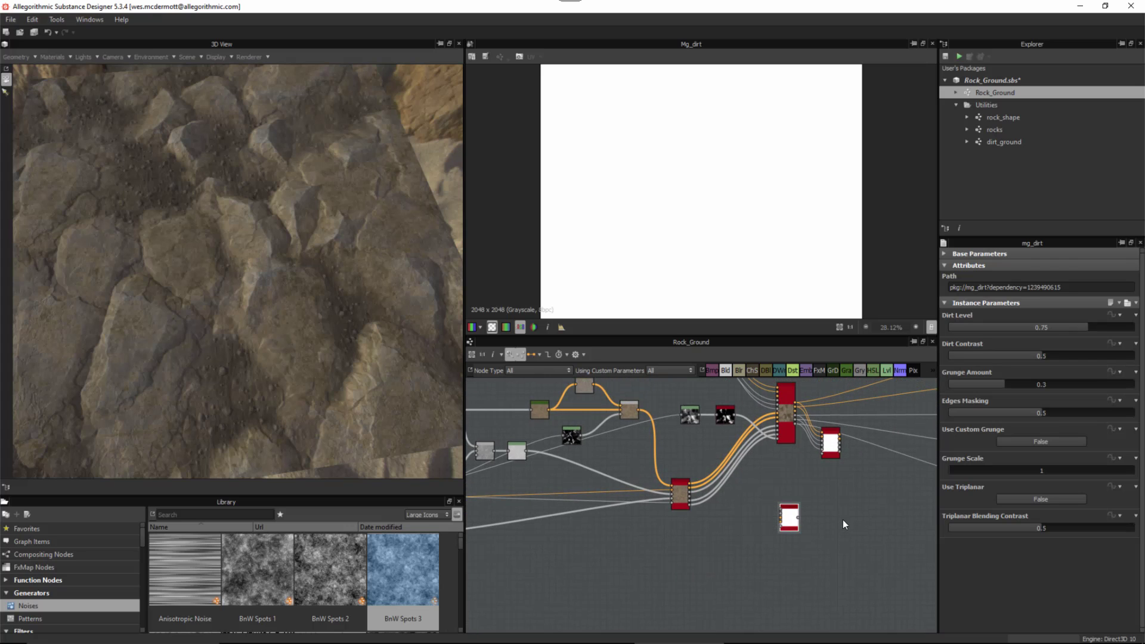
- Feed the Material Blend node's ambient occlusion output into the Dirt node and place the Dirt node beneath the Material Color Blend
scroll(843, 520, up, 3)
middle_drag(820, 530, 792, 499)
drag(826, 456, 856, 456)
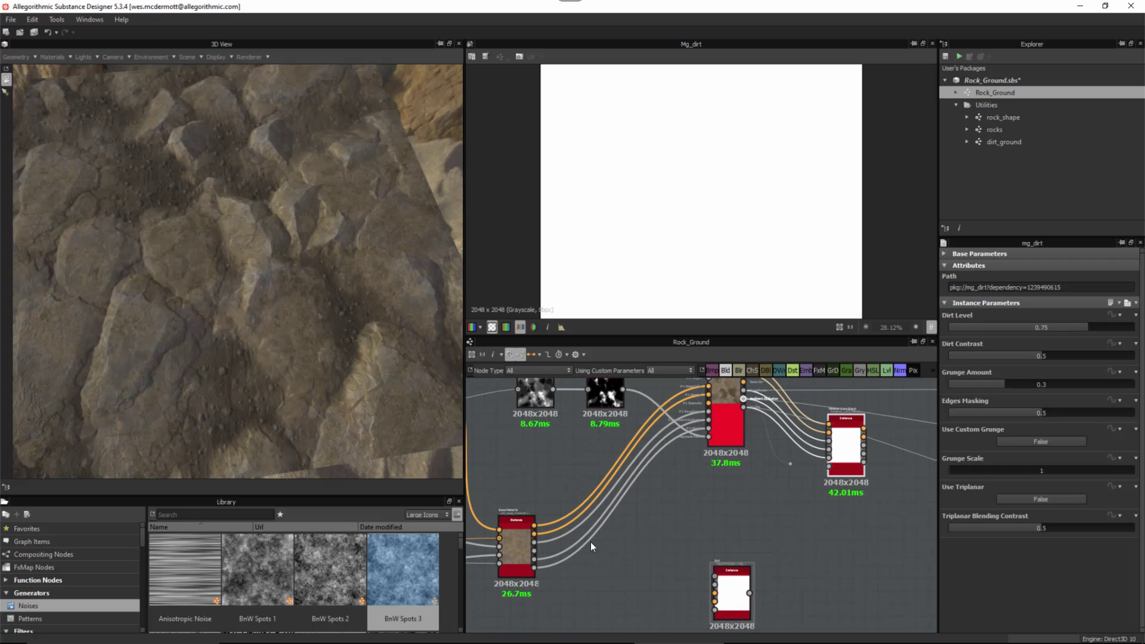
drag(707, 576, 709, 576)
drag(738, 600, 840, 580)
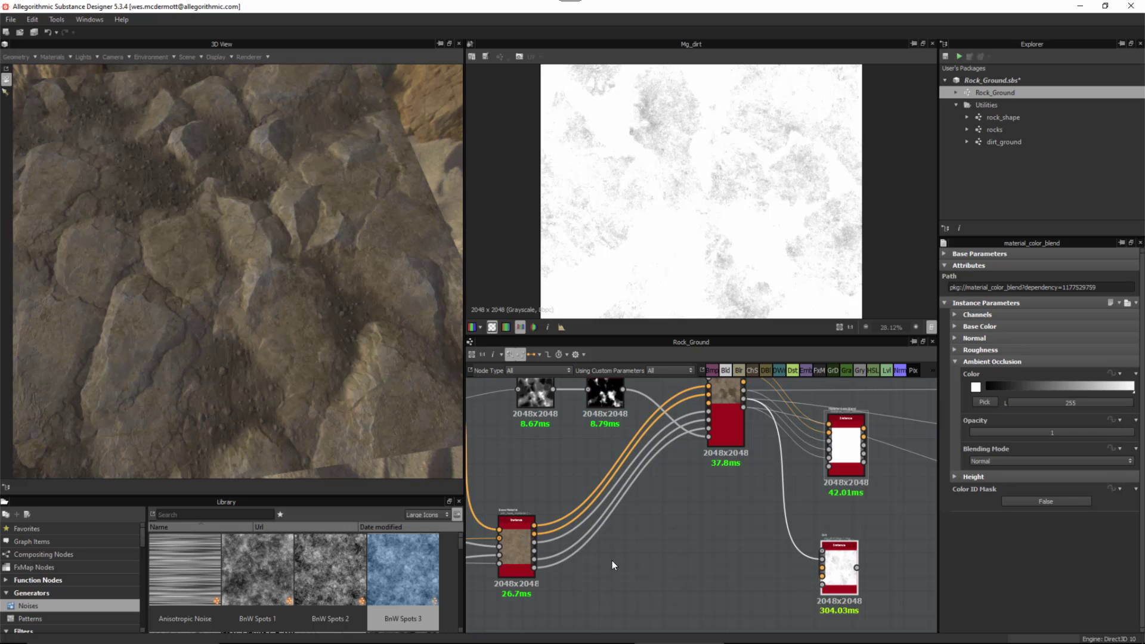
- Preview the Levels node with the rock edge mask and connect its output to the Dirt node
scroll(614, 561, down, 5)
mouse_move(675, 520)
middle_down()
mouse_move(682, 503)
mouse_move(690, 532)
middle_up()
double_click(661, 452)
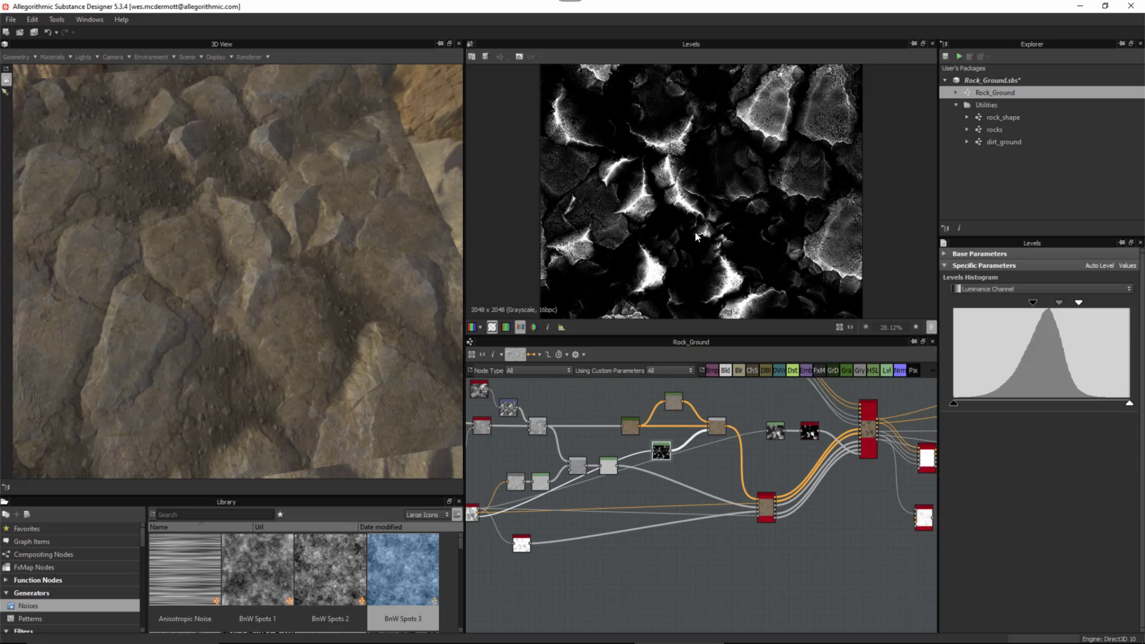
middle_drag(794, 439, 612, 451)
scroll(612, 451, up, 3)
drag(511, 425, 878, 520)
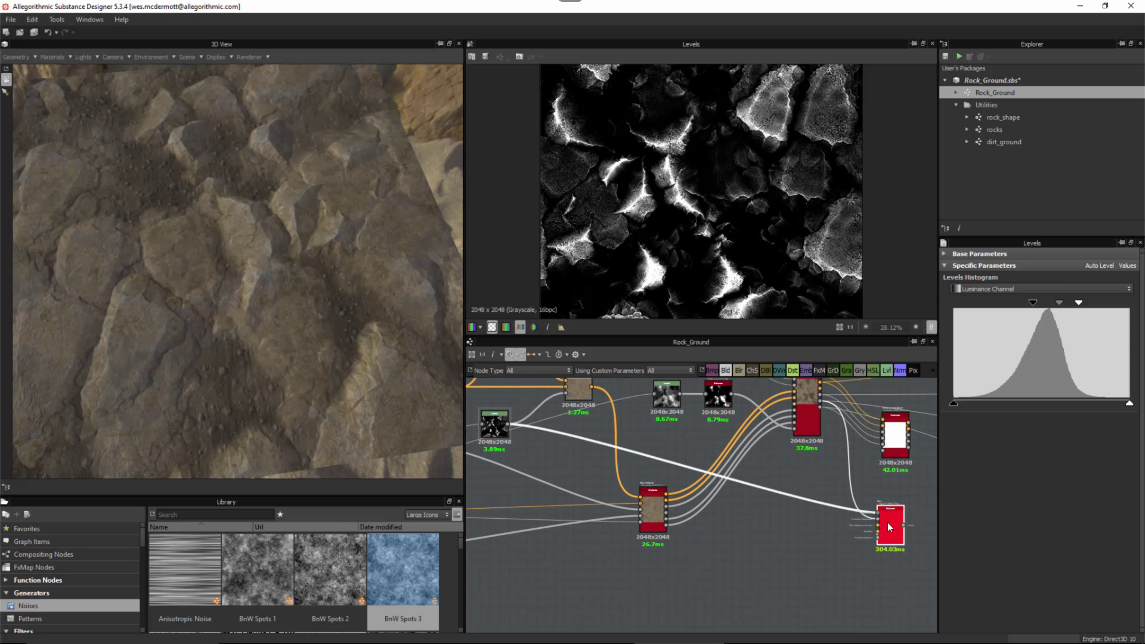
- Preview the Dirt node's mask and move the node closer to the Material Blend node
double_click(888, 523)
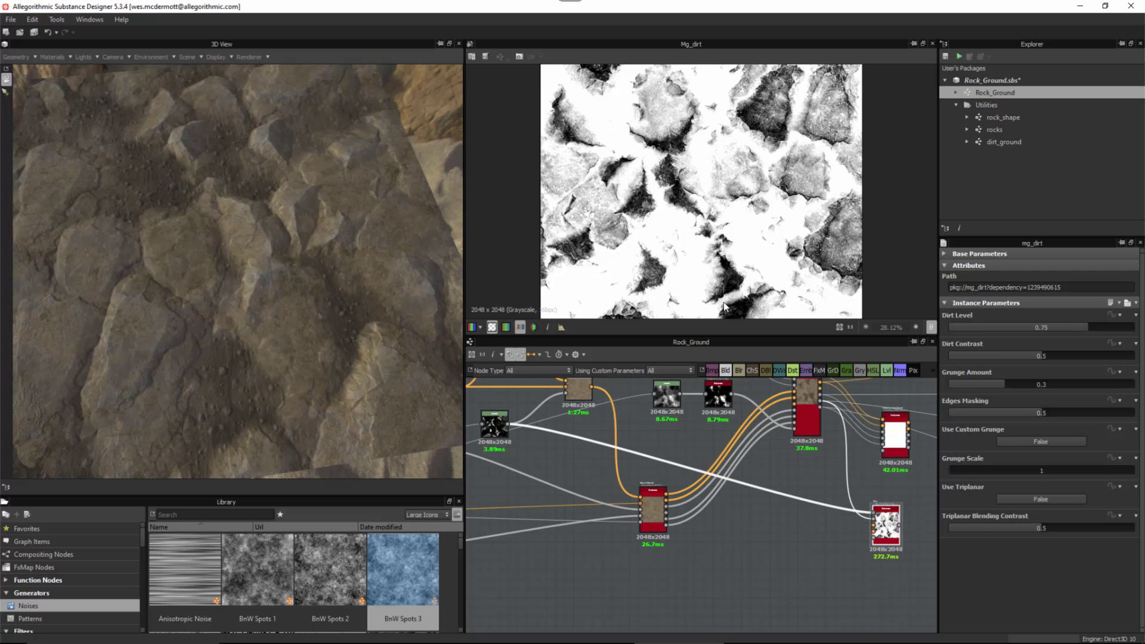
scroll(750, 541, down, 3)
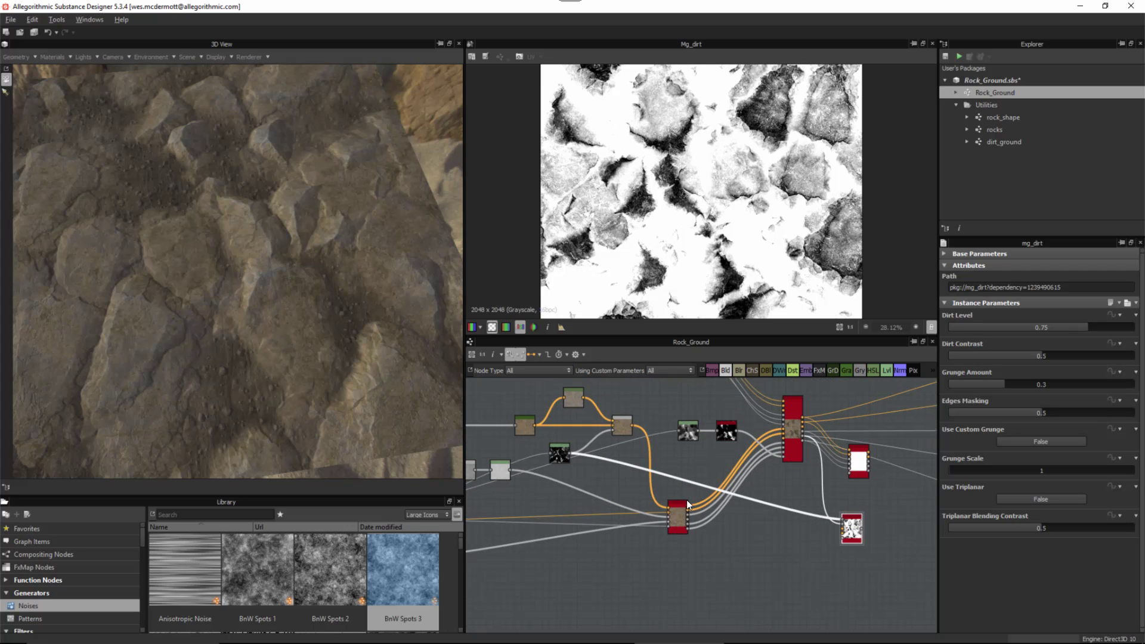
mouse_move(617, 537)
middle_down()
mouse_move(639, 532)
mouse_move(601, 548)
middle_up()
scroll(712, 557, up, 2)
middle_drag(775, 519, 631, 535)
scroll(631, 534, up, 2)
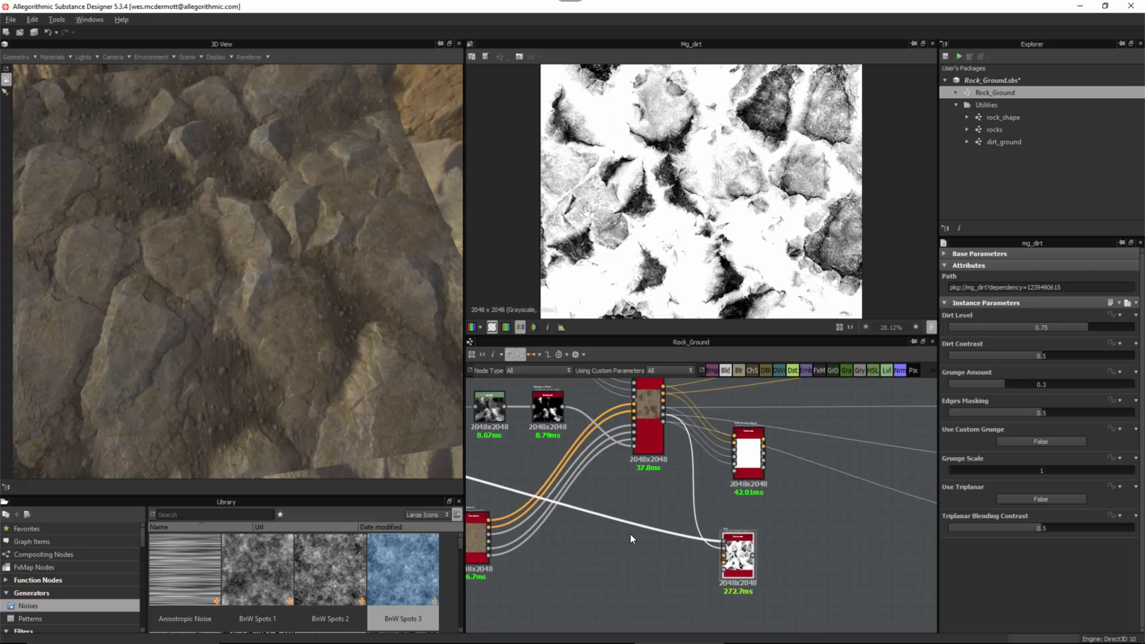
drag(733, 550, 686, 525)
- Show the graph's material links in compact form and connect the Dirt node's mask output to the Material Color Blend's grayscale mask input
key(3)
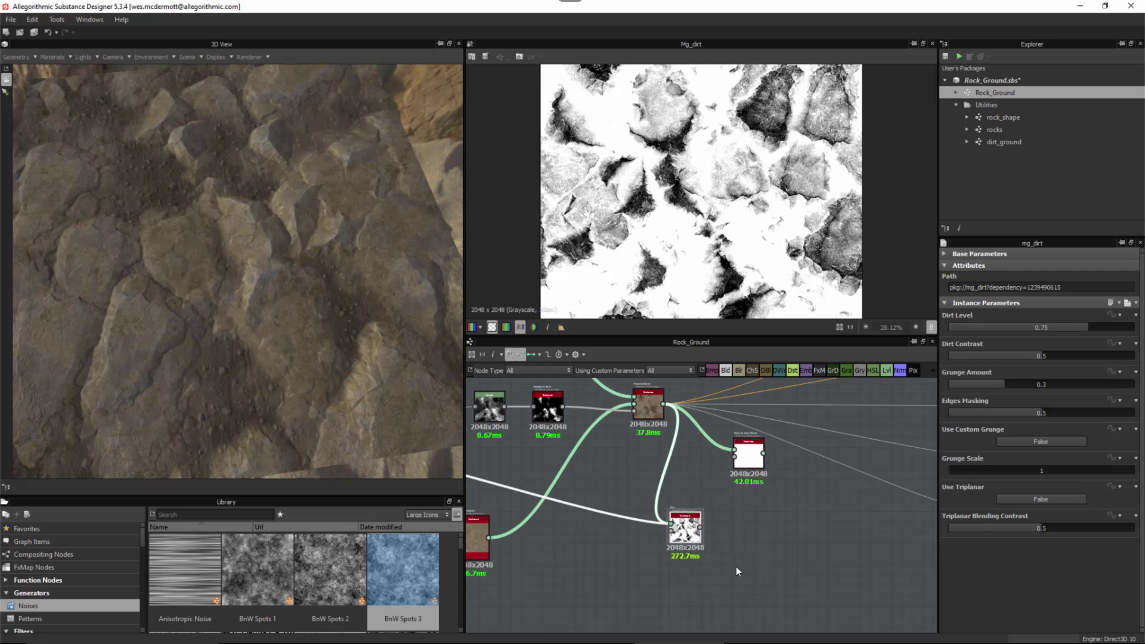
scroll(695, 490, up, 3)
middle_drag(720, 499, 662, 517)
drag(647, 575, 708, 450)
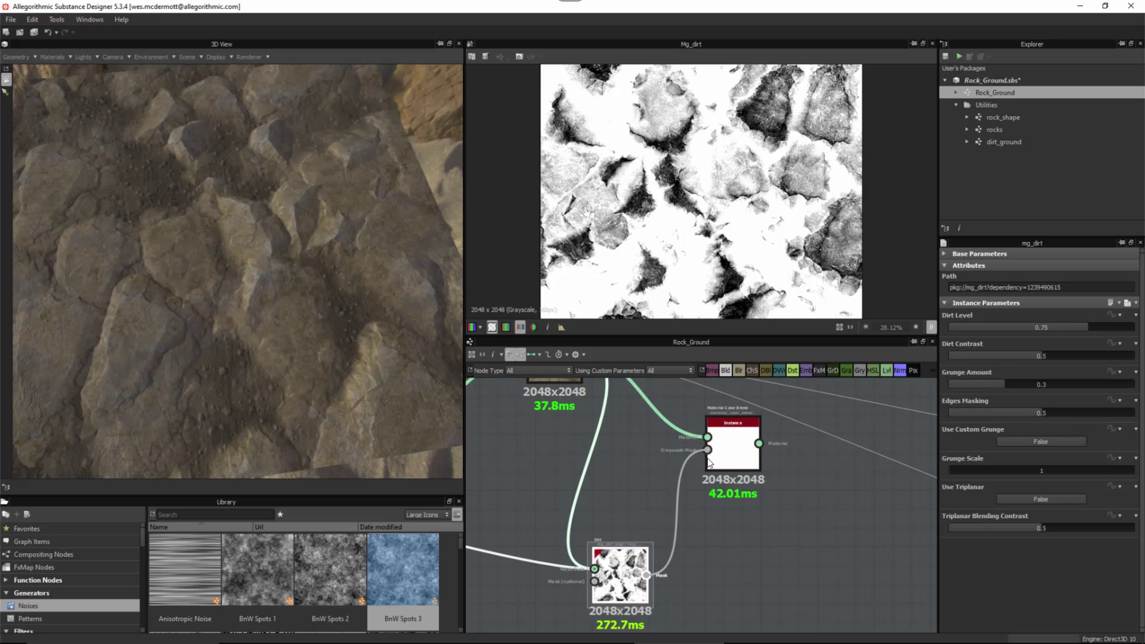
click(738, 450)
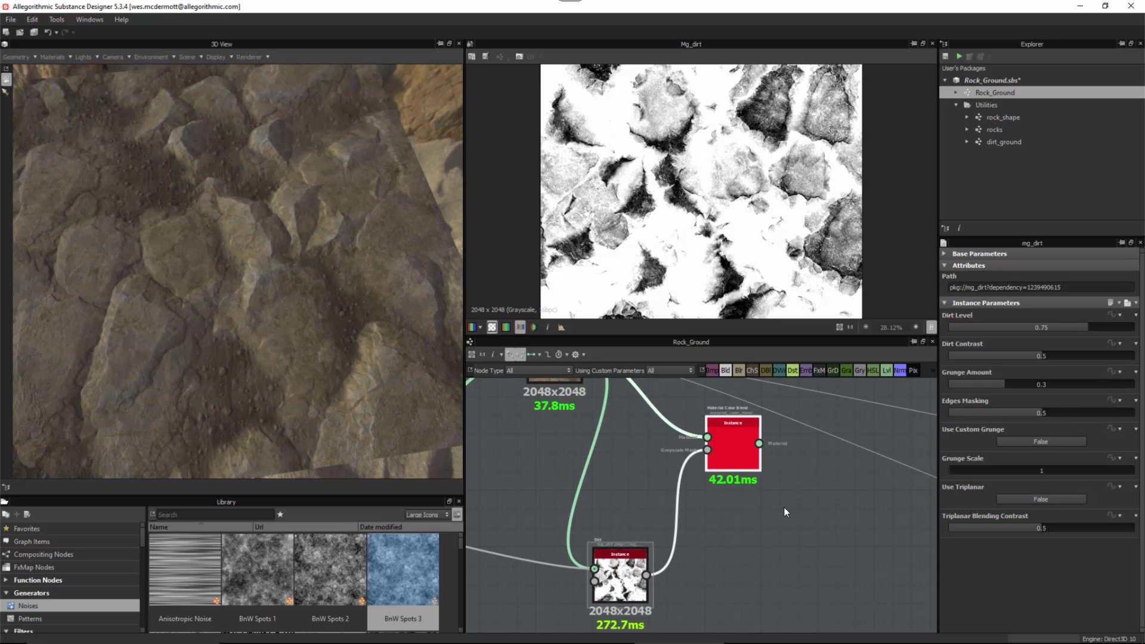
- Reroute all graph outputs from the Material Blend to the Material Color Blend node and align that node with the Material Blend
scroll(729, 452, down, 4)
middle_drag(734, 488, 612, 494)
scroll(661, 464, down, 1)
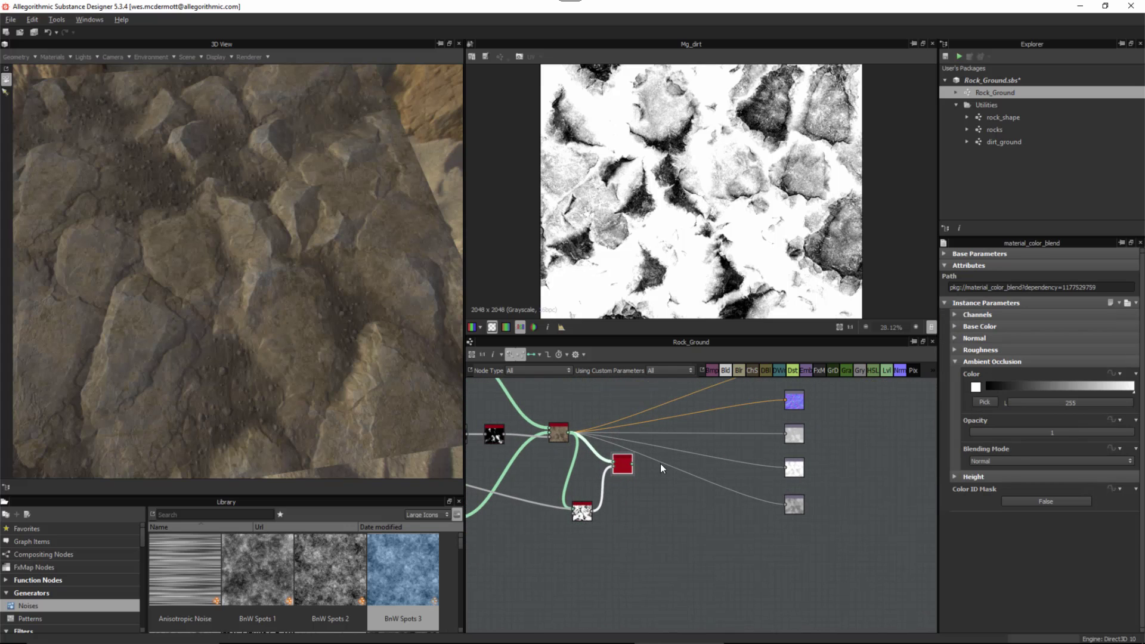
middle_drag(685, 514, 684, 574)
drag(631, 526, 791, 434)
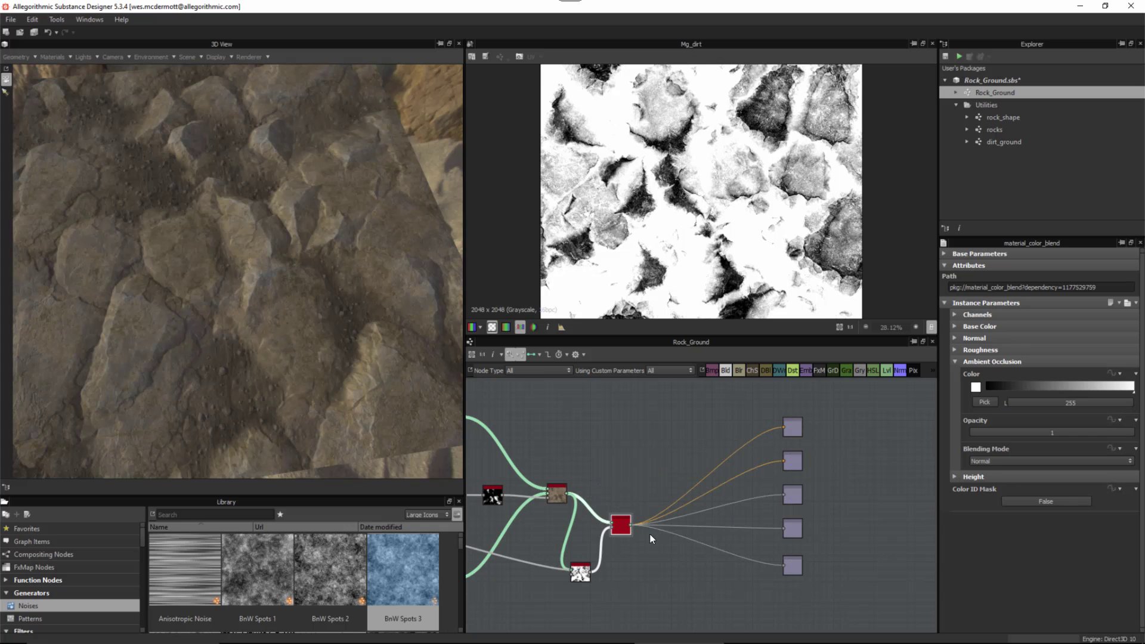
drag(625, 521, 644, 493)
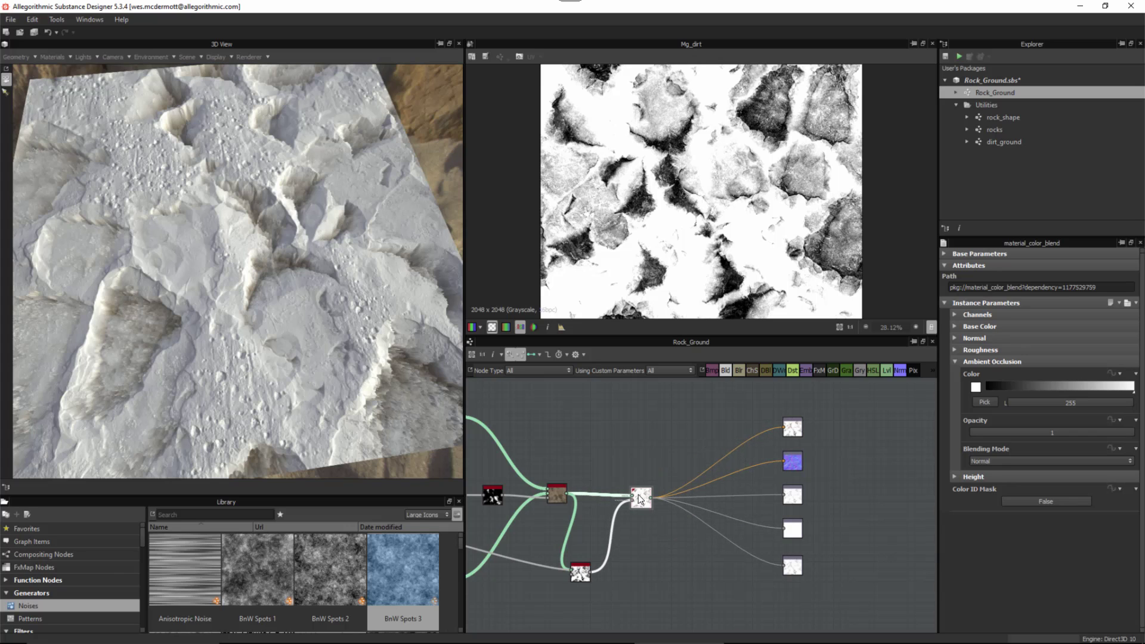
- Set the Height opacity of the Material Color Blend node to 0
scroll(638, 534, up, 2)
drag(242, 247, 245, 222)
scroll(662, 456, up, 3)
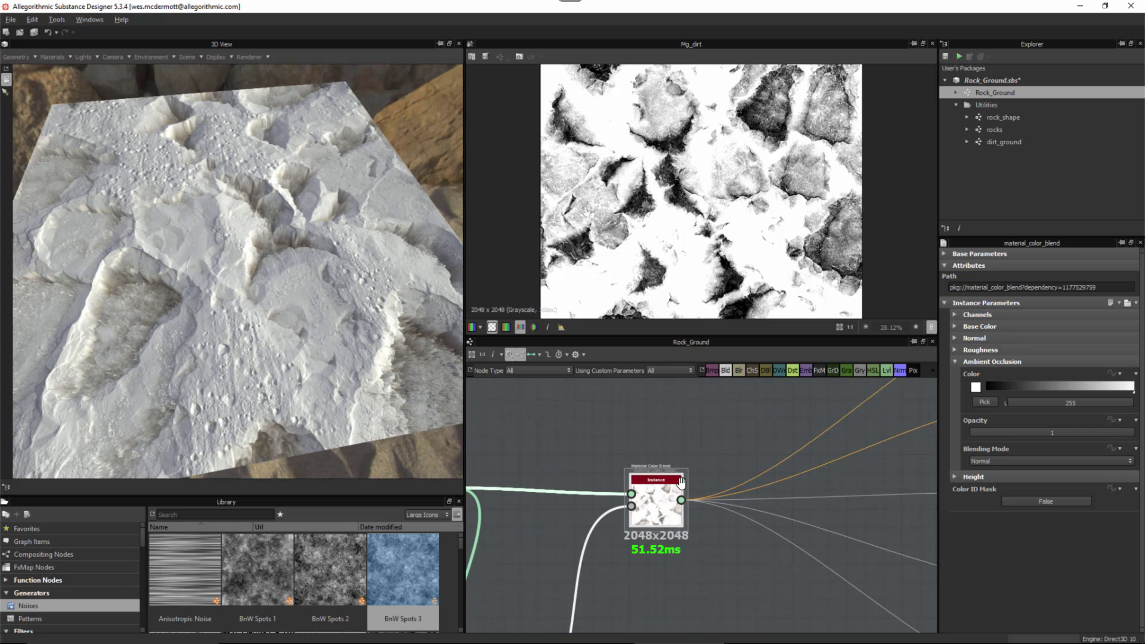
click(955, 362)
click(954, 372)
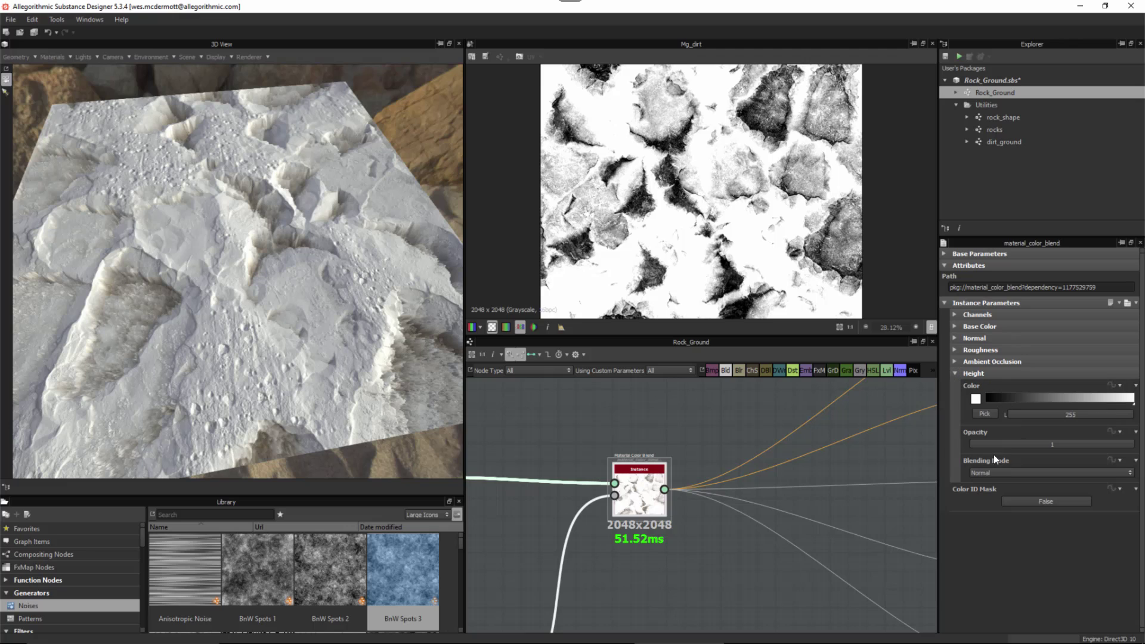
drag(988, 445, 949, 450)
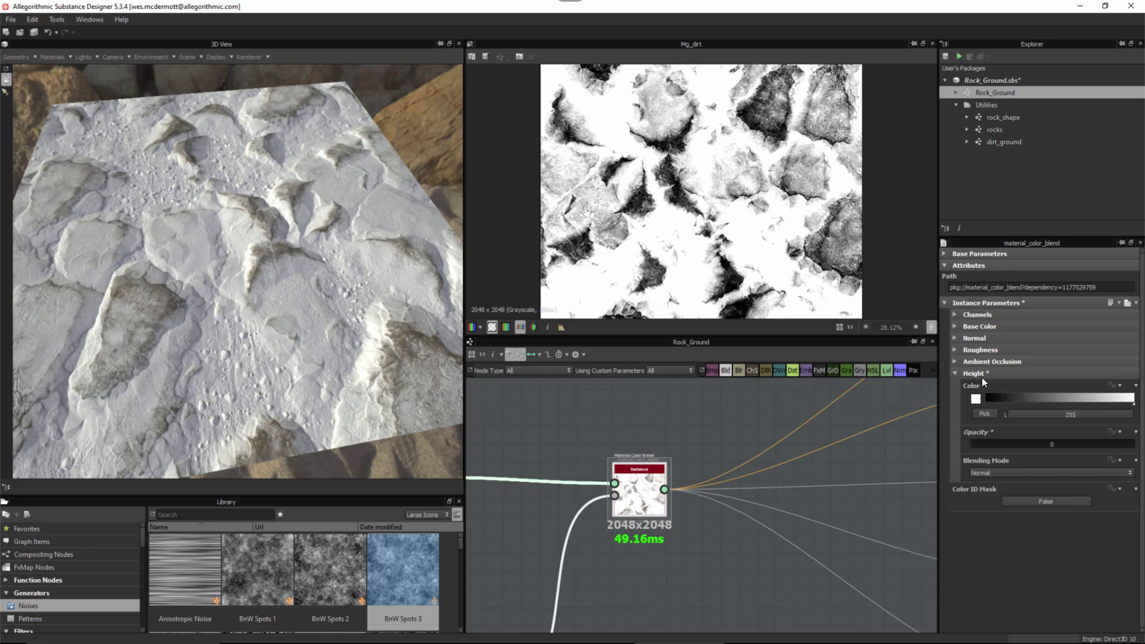
- Set the Material Color Blend's base color to a dark brown with hue 26, saturation 81 and value 84
click(953, 373)
click(955, 326)
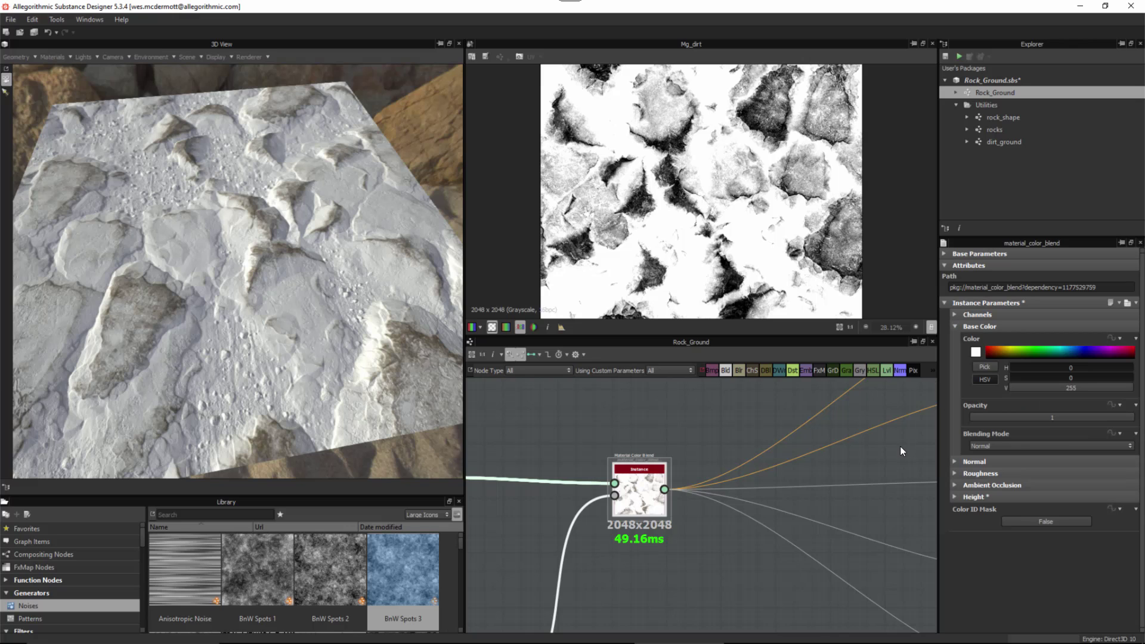
click(976, 352)
drag(835, 475, 837, 473)
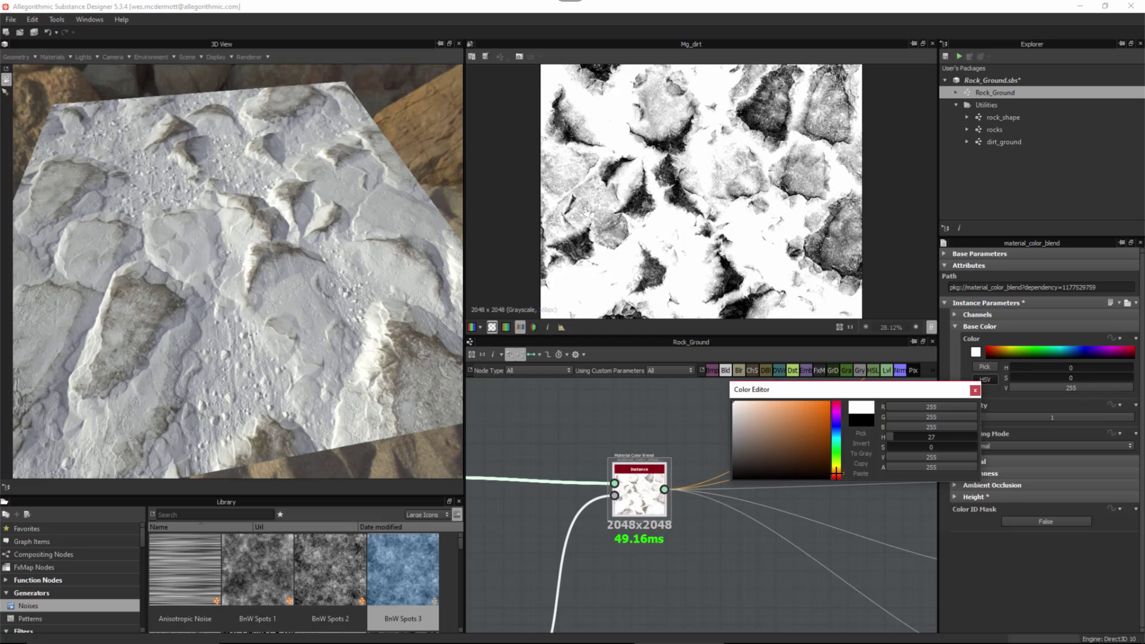
click(763, 454)
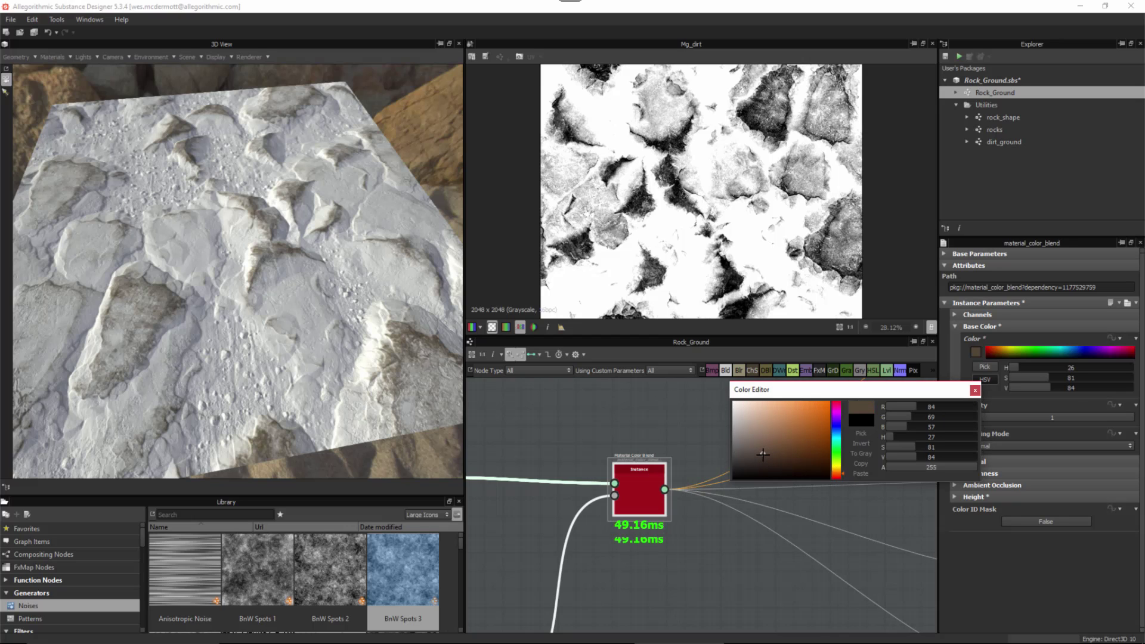
click(975, 390)
- Set the base color's blending mode to Multiply and raise the color's brightness value to 144
click(981, 451)
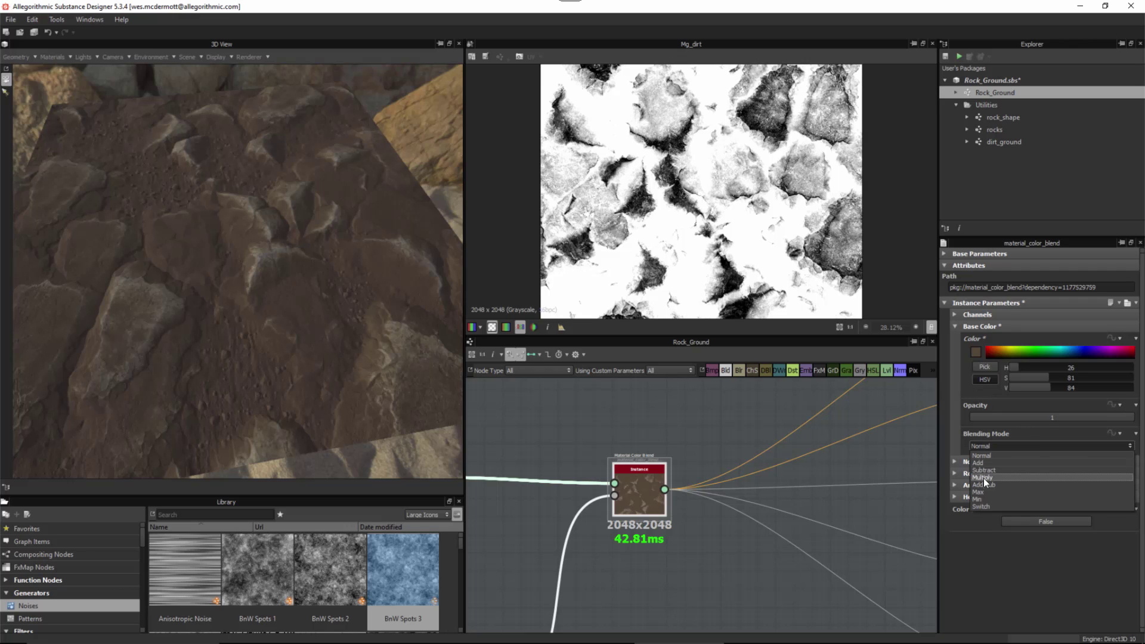
click(983, 478)
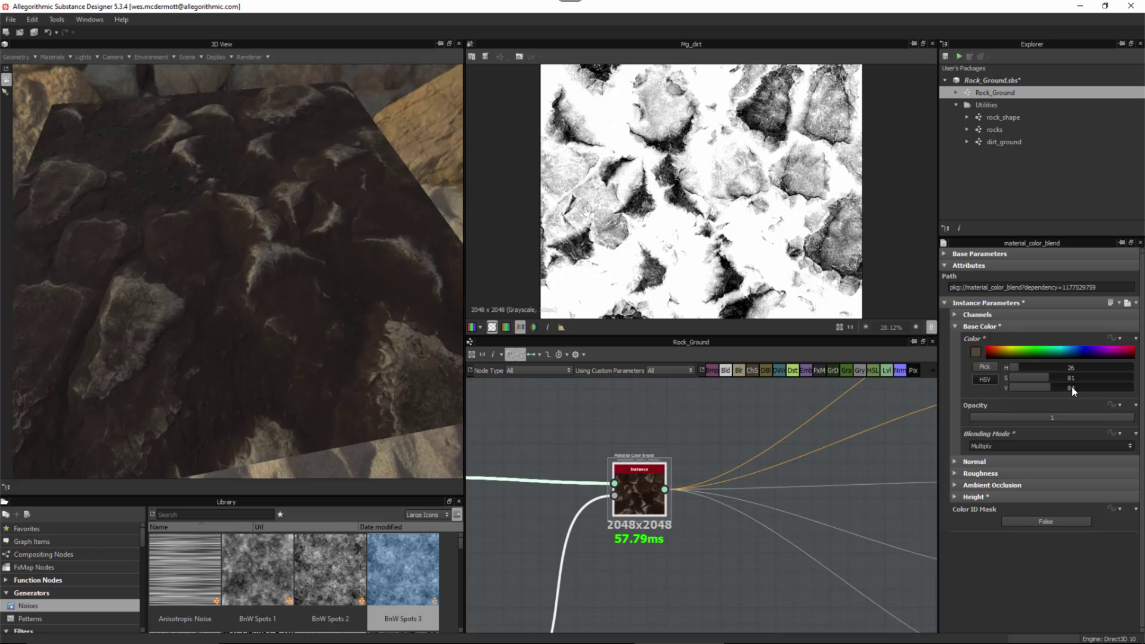
drag(1072, 388, 1080, 391)
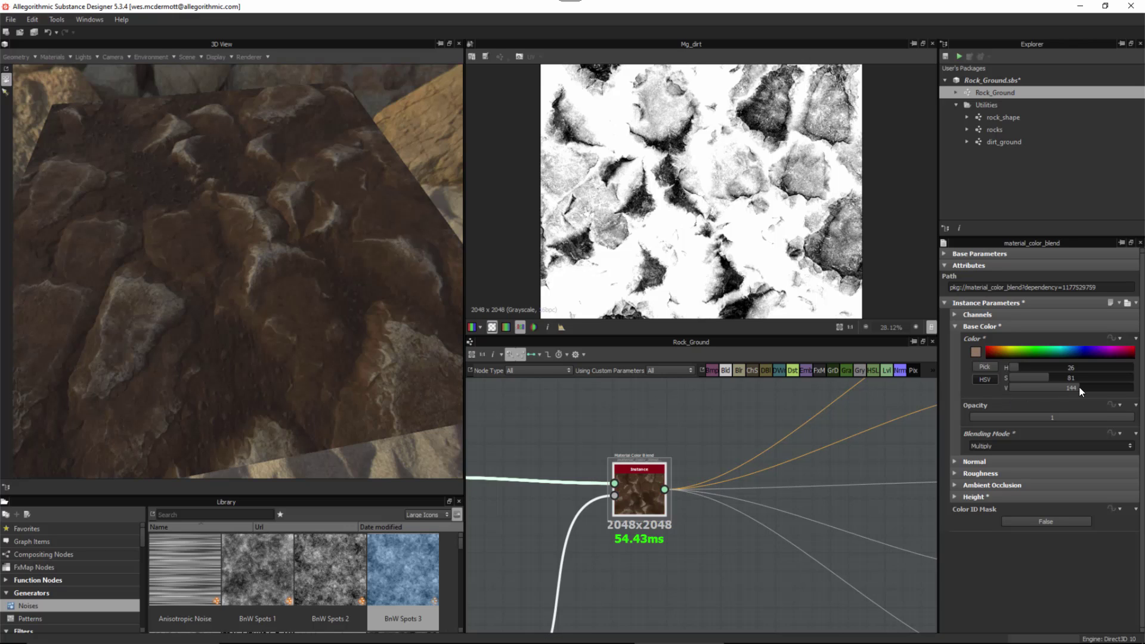
- Change the base color to a grayer brown with saturation 62 and value 95, and set its opacity to 0.54
click(976, 352)
drag(775, 460, 751, 453)
click(751, 453)
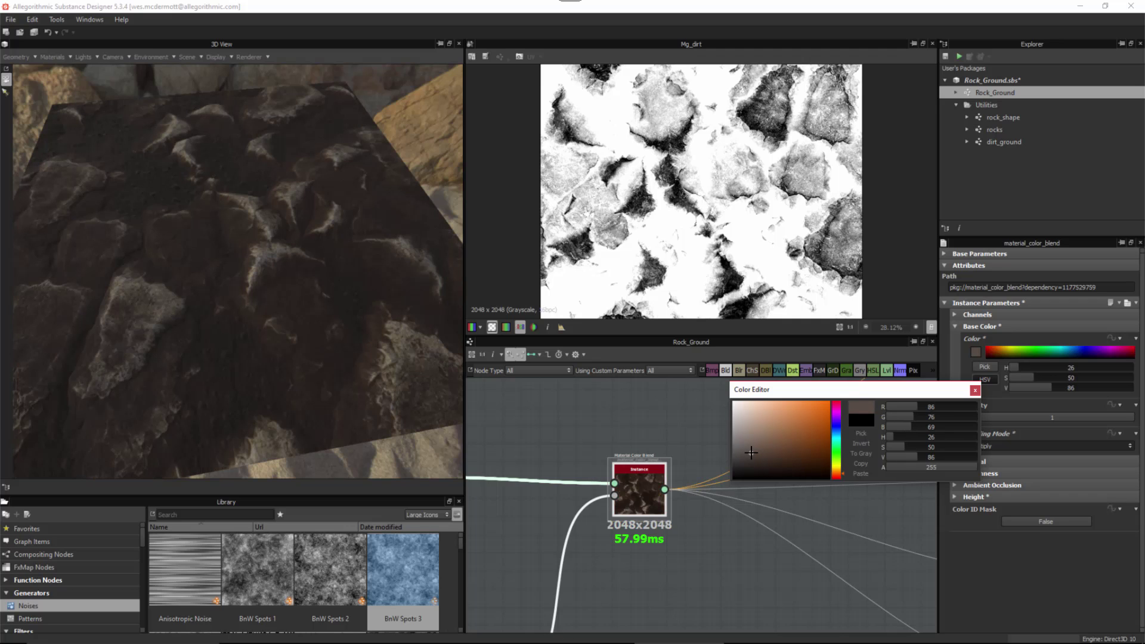
click(756, 450)
click(975, 391)
drag(1096, 417, 1059, 417)
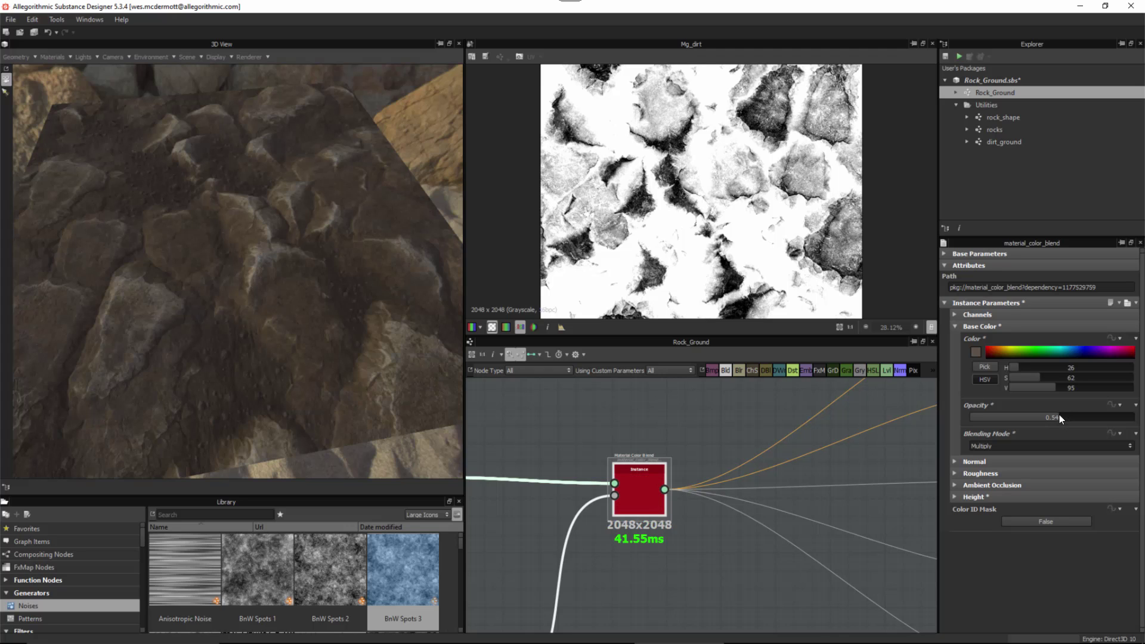
- Set the Dirt node's Dirt Level to 0.5 and its Grunge Amount to 0.74
mouse_move(333, 266)
mouse_down()
mouse_move(335, 281)
mouse_move(343, 262)
mouse_up()
right_drag(342, 256, 303, 251)
middle_drag(677, 553, 797, 439)
scroll(793, 445, down, 1)
middle_drag(729, 498, 742, 493)
drag(615, 552, 672, 445)
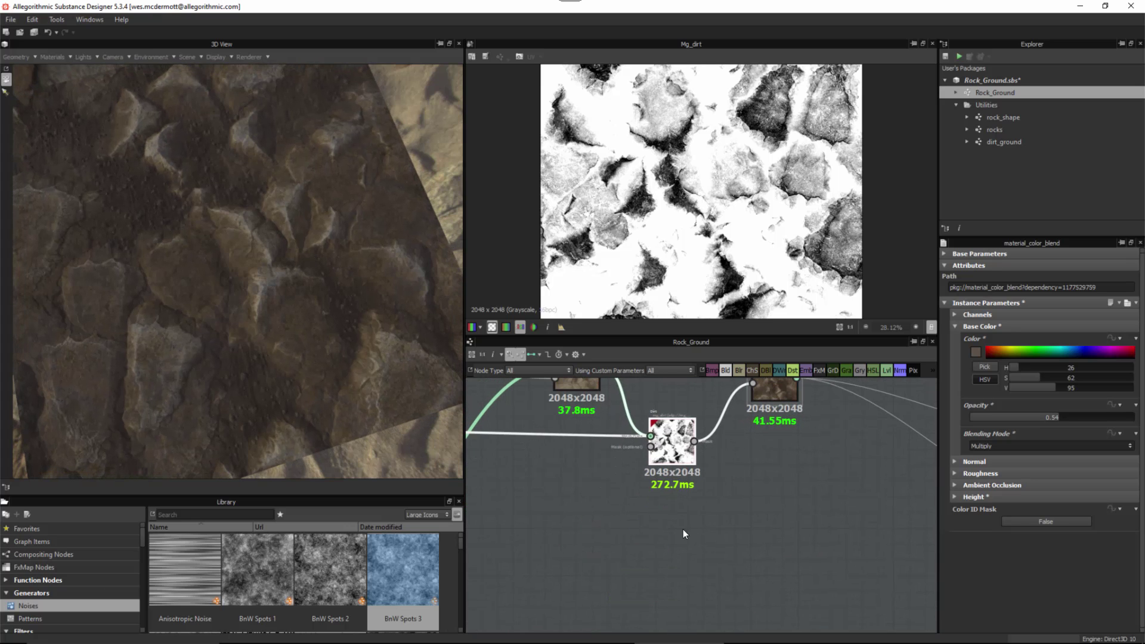
middle_drag(732, 430, 681, 529)
scroll(681, 530, up, 1)
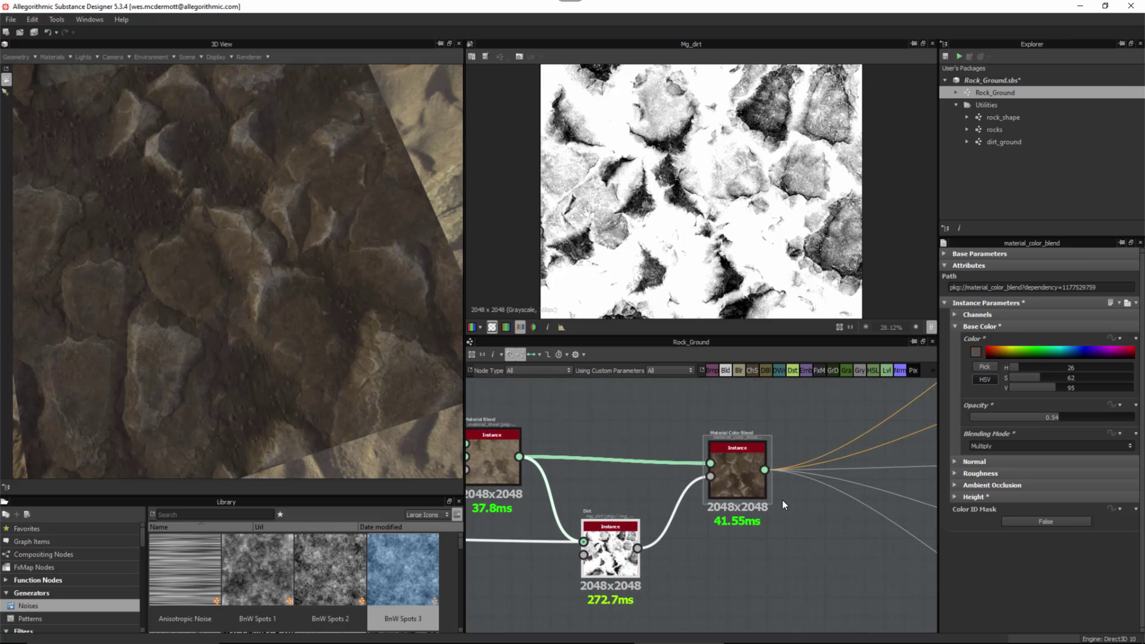
click(616, 541)
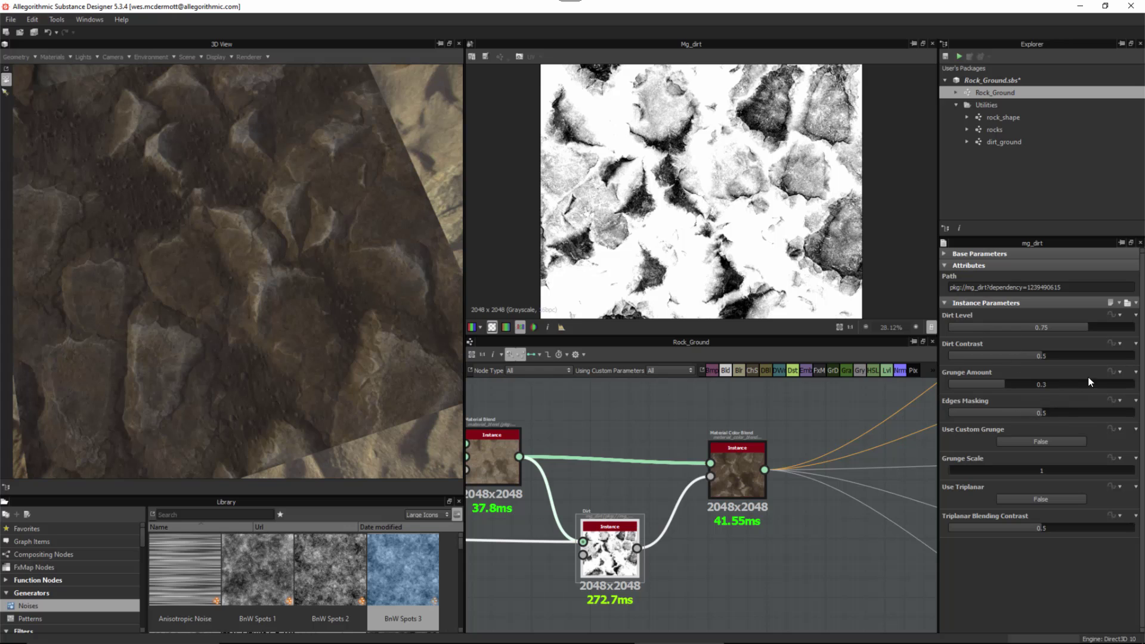
click(1043, 327)
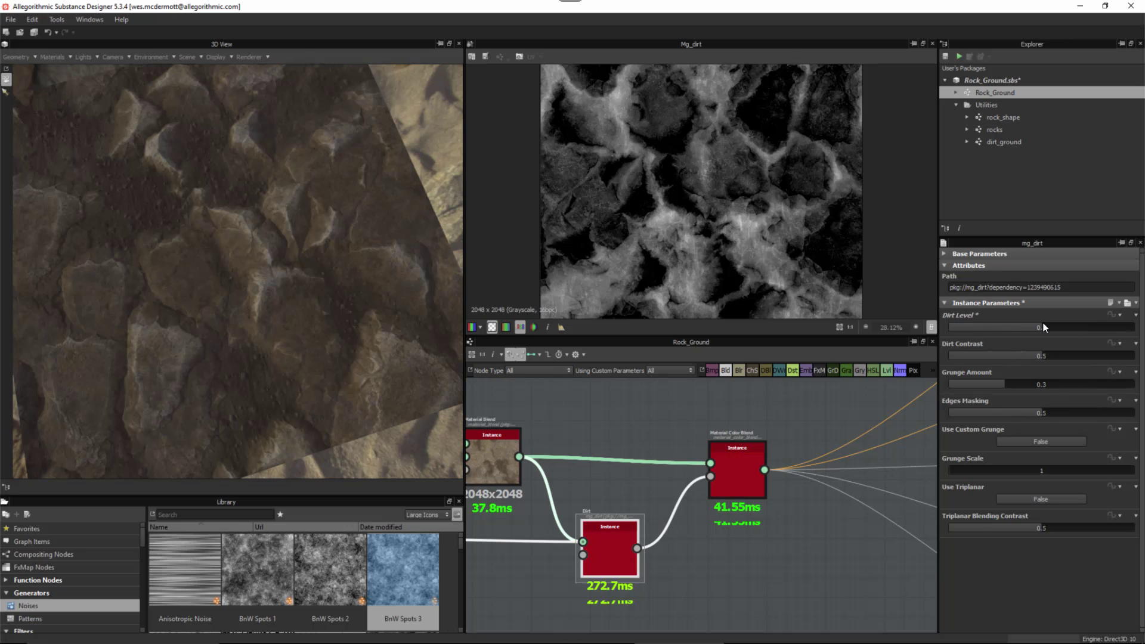
click(1105, 384)
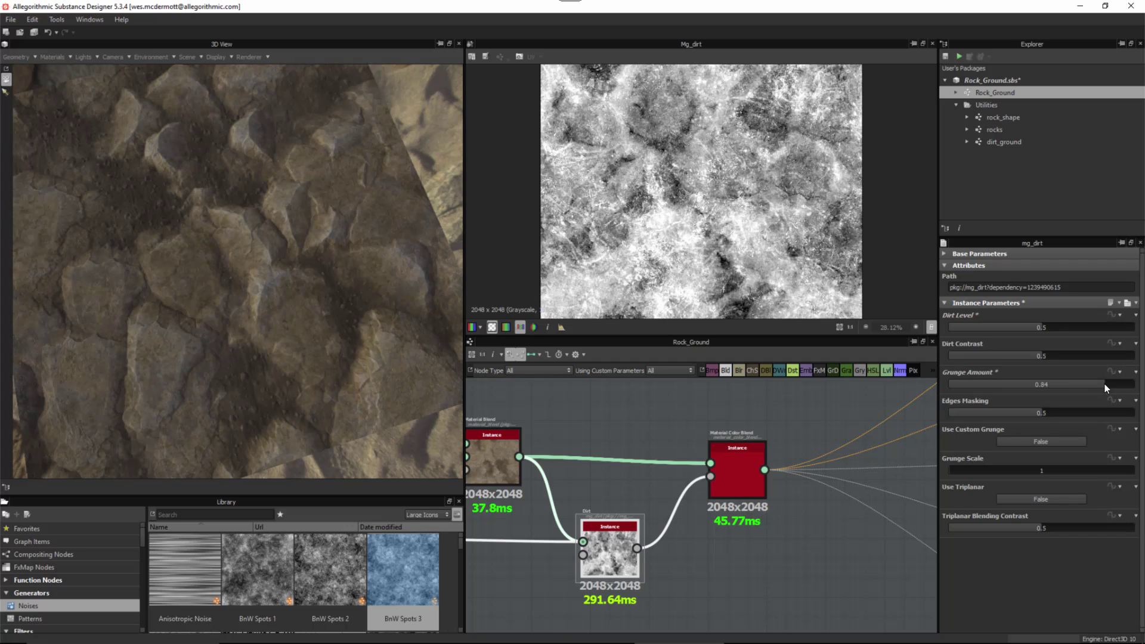
click(1086, 384)
- Raise the Dirt node's Dirt Contrast to 0.76 and tune its Dirt Level to 0.44
click(1065, 356)
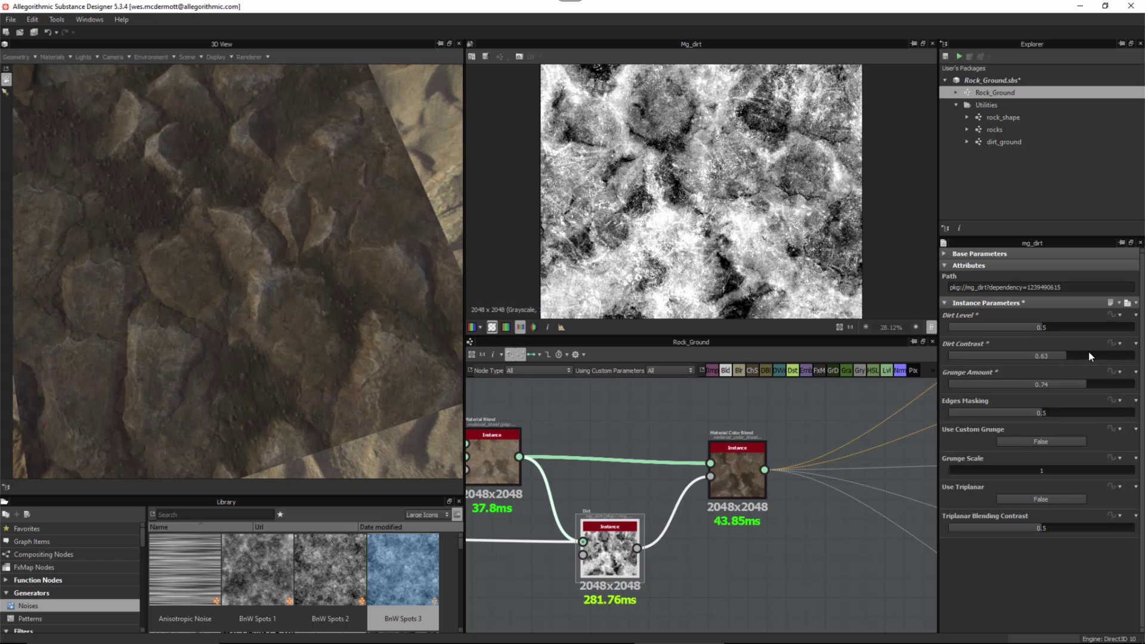
click(1089, 356)
click(1061, 327)
click(1034, 328)
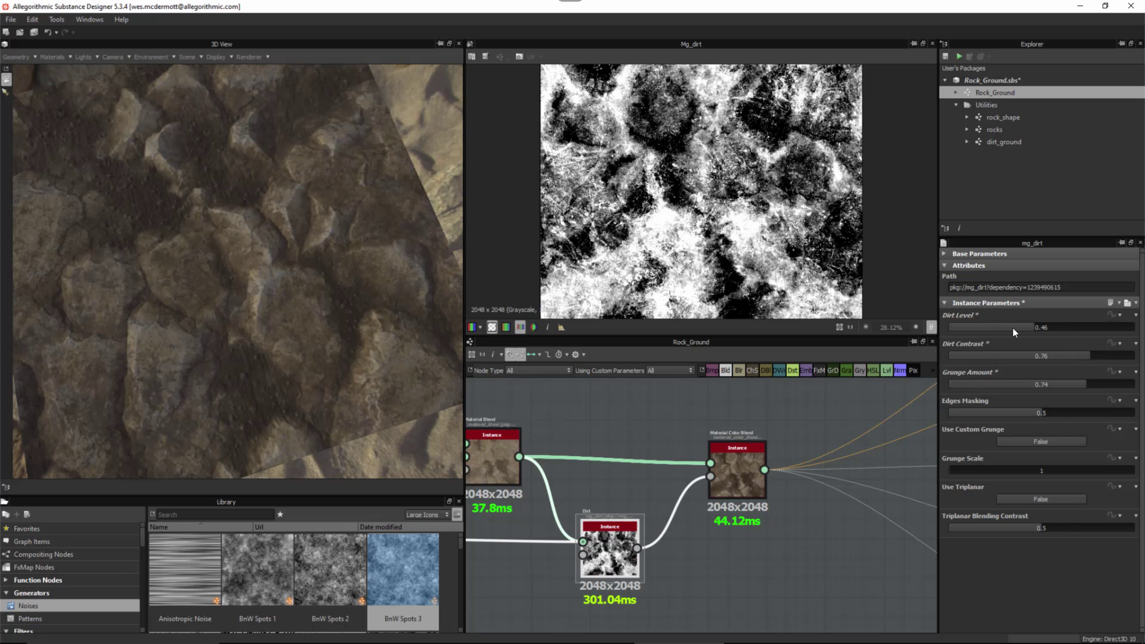
click(1014, 328)
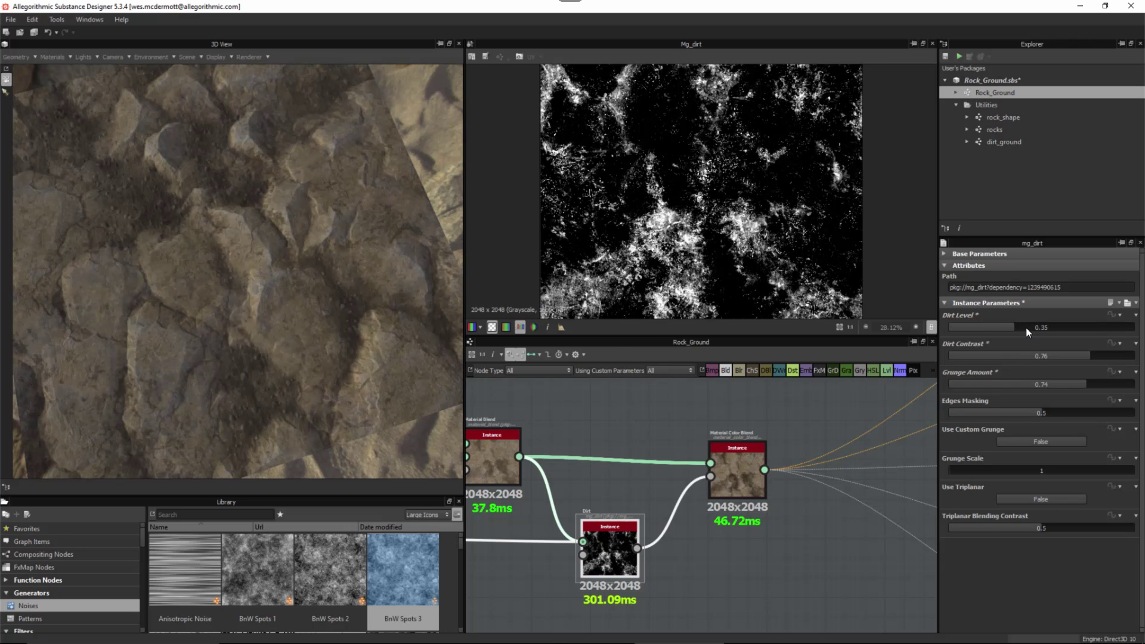
click(1026, 327)
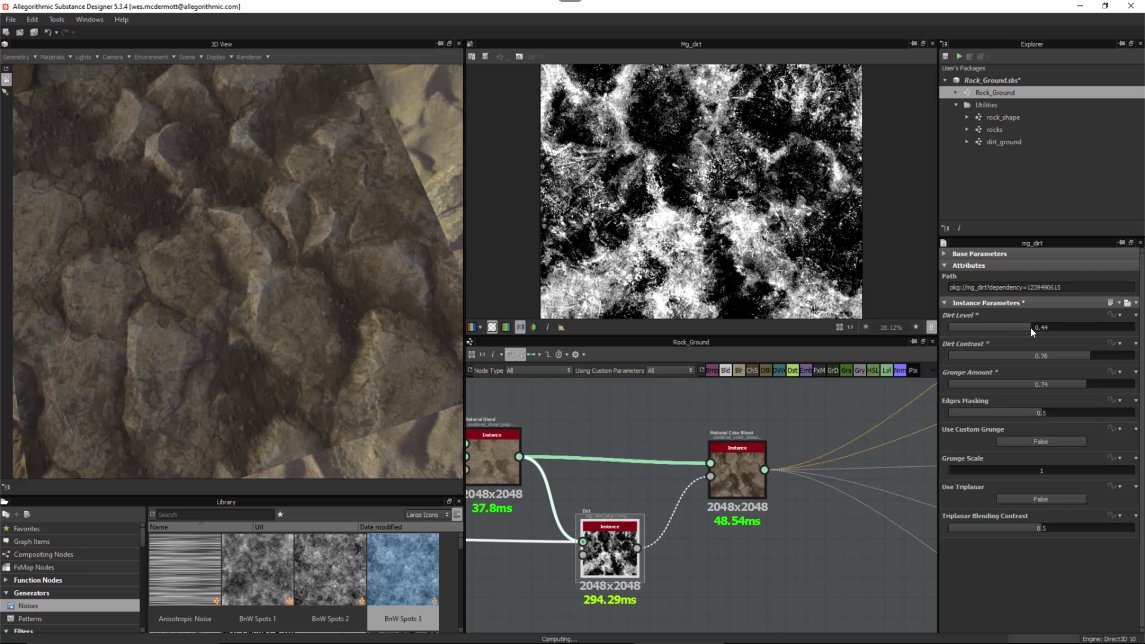
click(1030, 327)
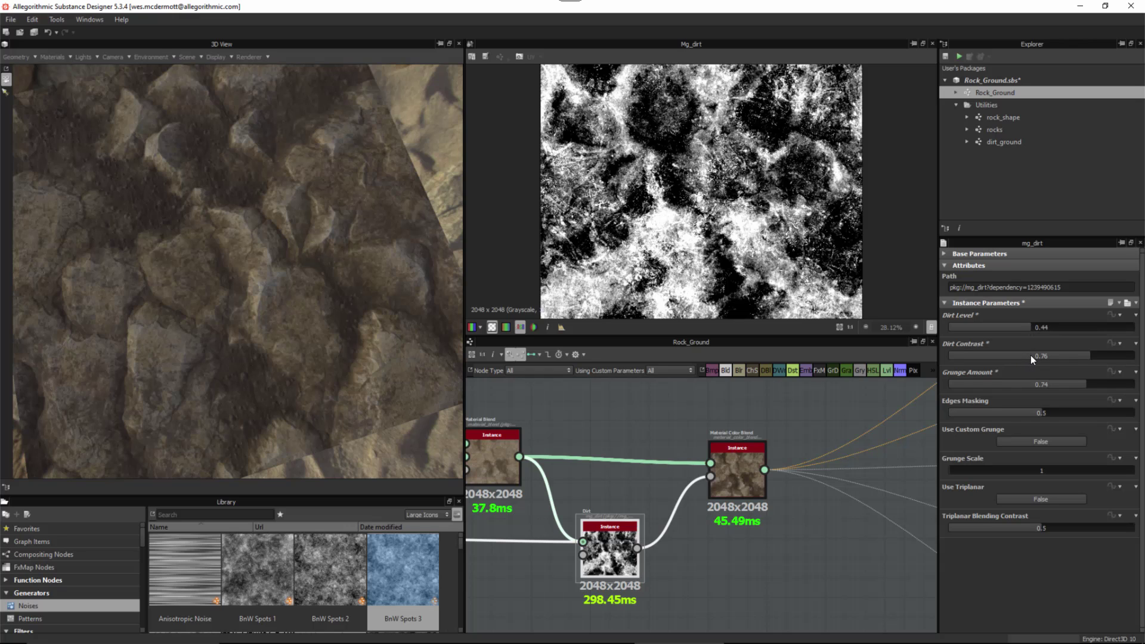
- Reduce the Dirt node's Dirt Contrast to 0.49 and check the rocks in the 3D preview
click(1030, 356)
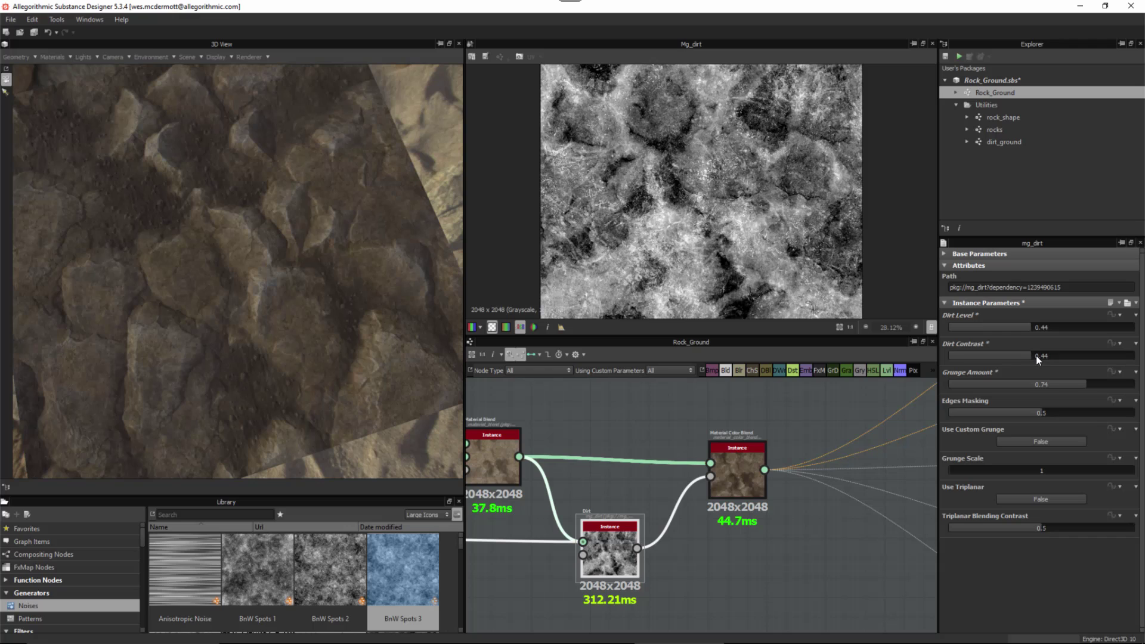
click(1039, 355)
mouse_move(264, 312)
mouse_down()
mouse_move(260, 302)
mouse_move(279, 308)
mouse_up()
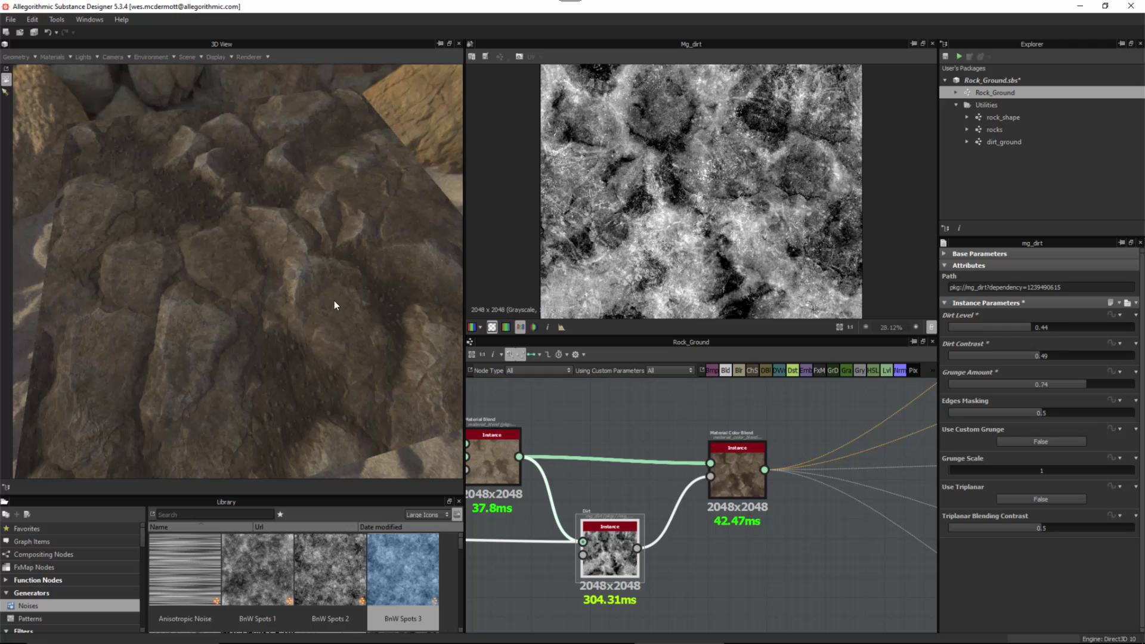
drag(1094, 418, 1136, 420)
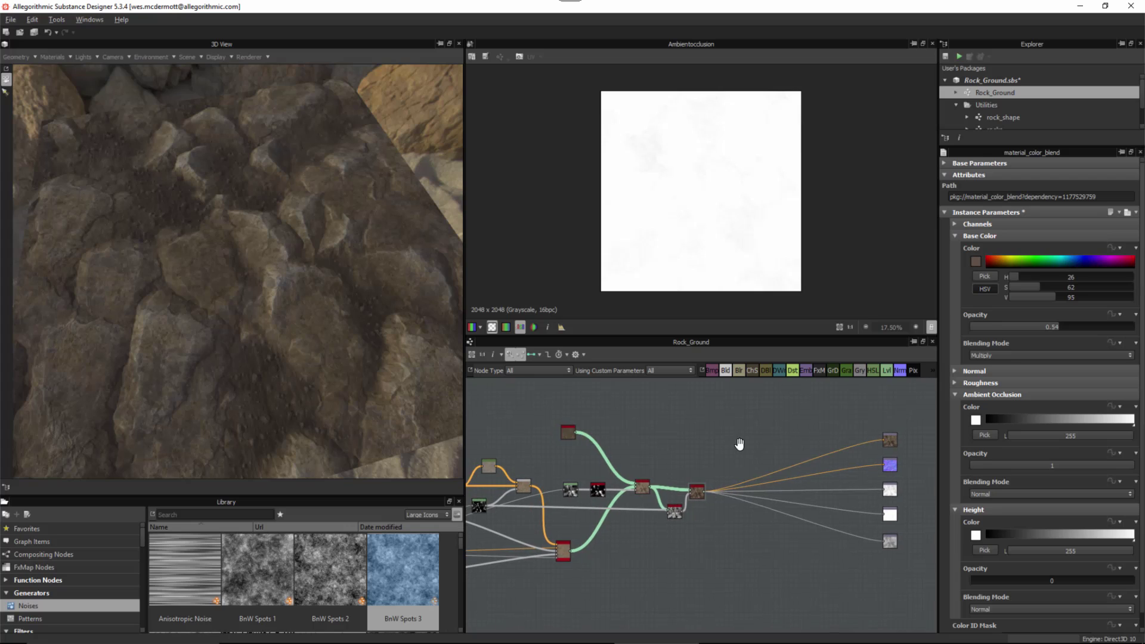
- Add a Base Material node in the empty area above the Material Color Blend node
key(space)
text(base)
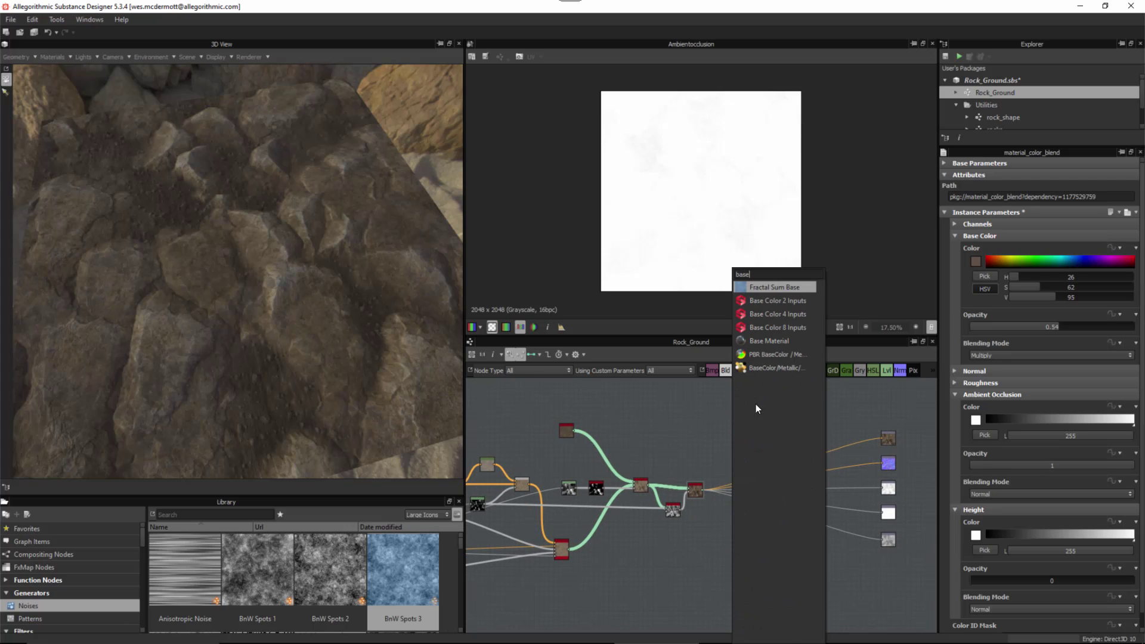
click(767, 342)
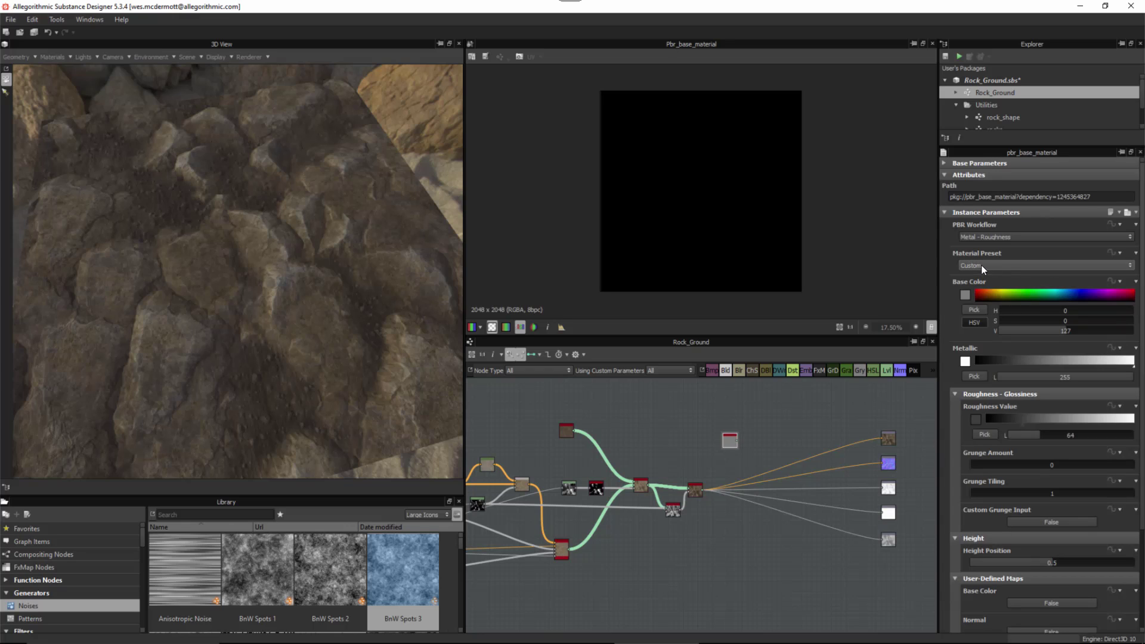
- Set the Base Material node's Material Preset to Dielectric and its Roughness Value to 16
click(981, 265)
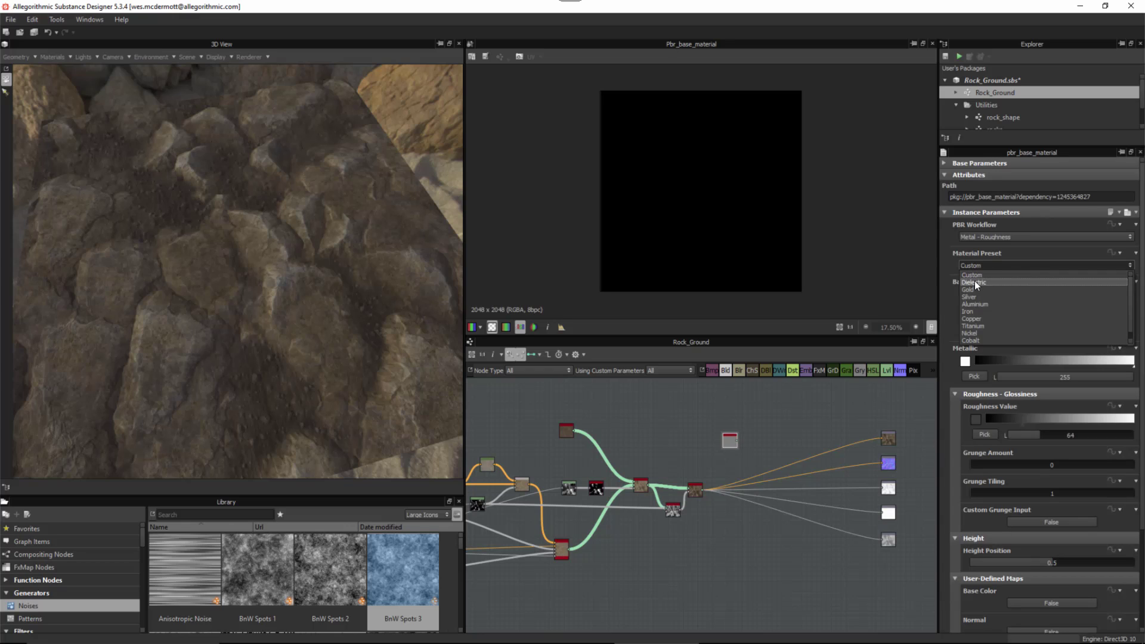
click(975, 281)
click(1018, 387)
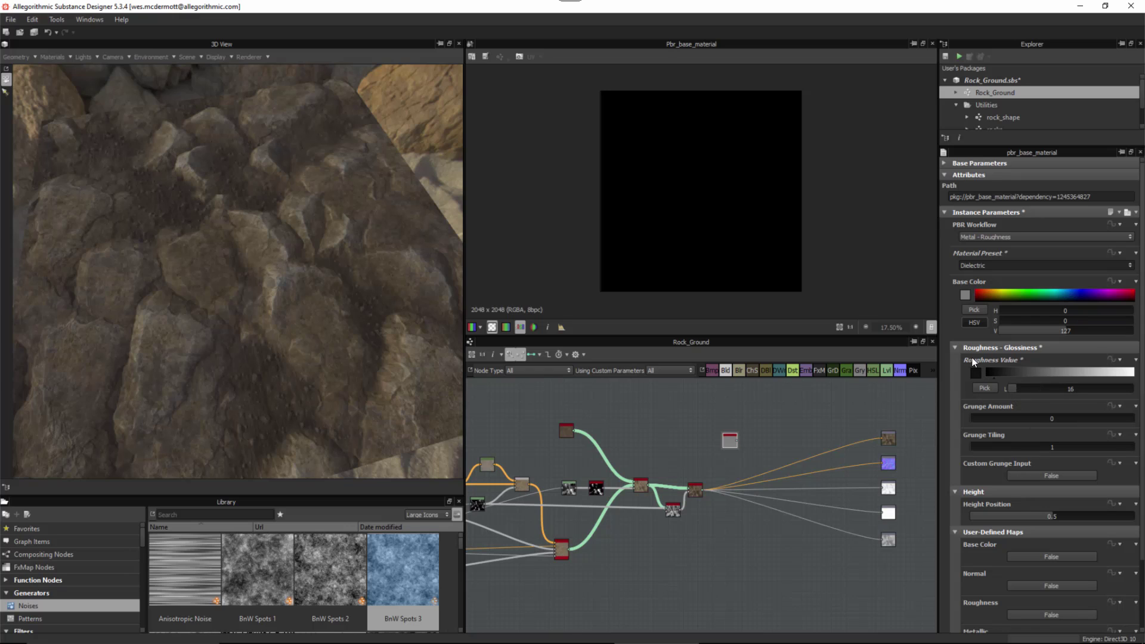
click(957, 346)
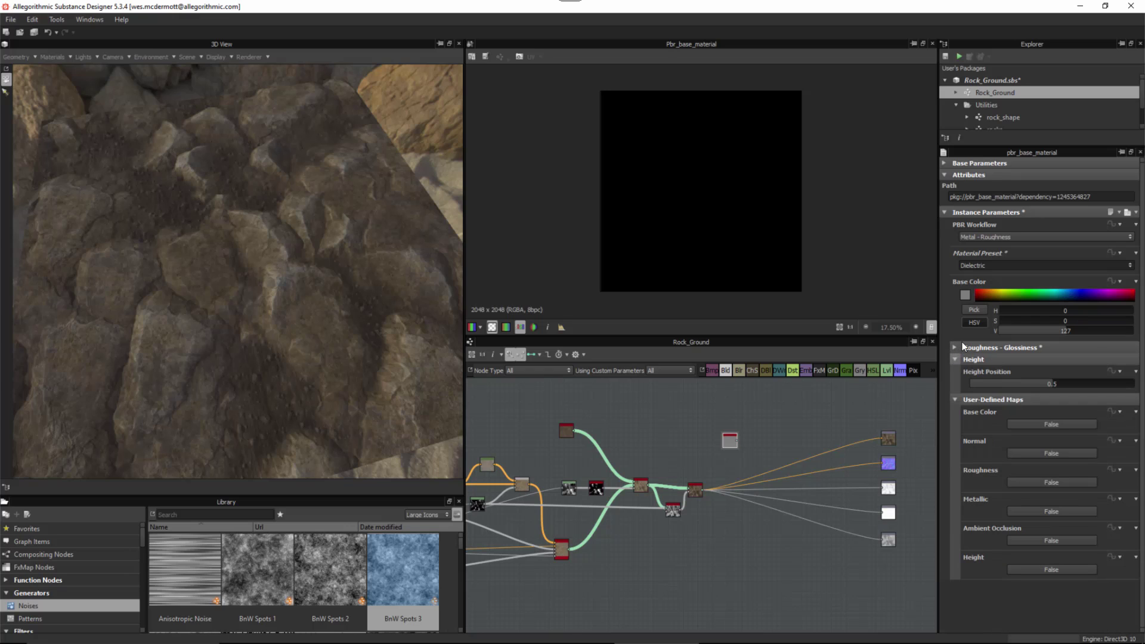
- Darken the Base Material's Base Color to near-black with H 0, S 7, V 41
click(965, 295)
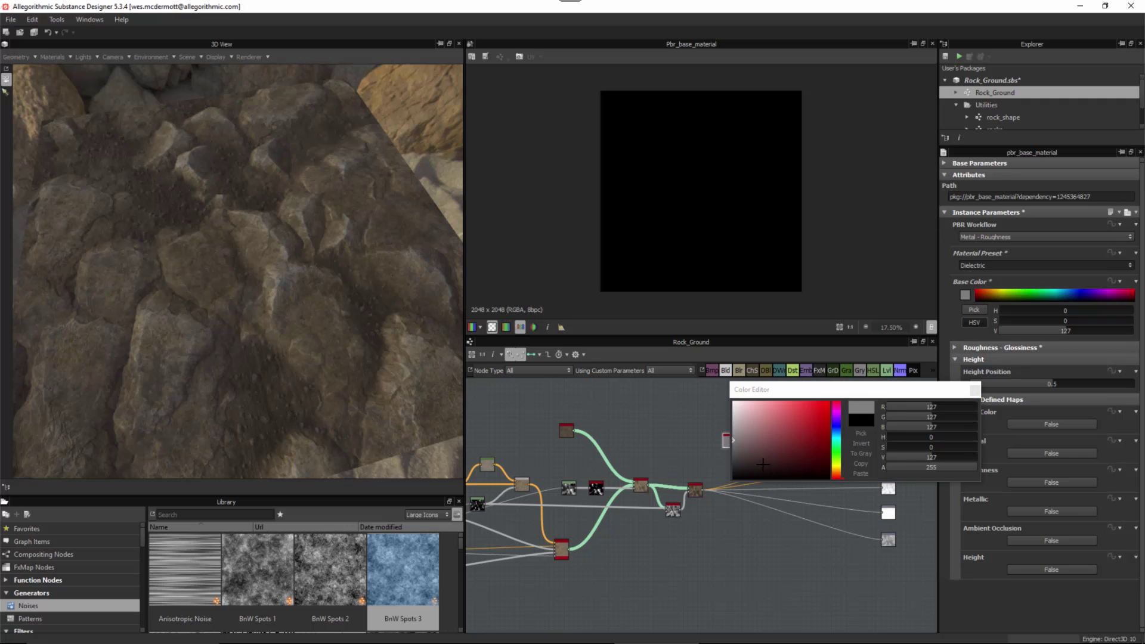
click(734, 466)
drag(734, 466, 735, 464)
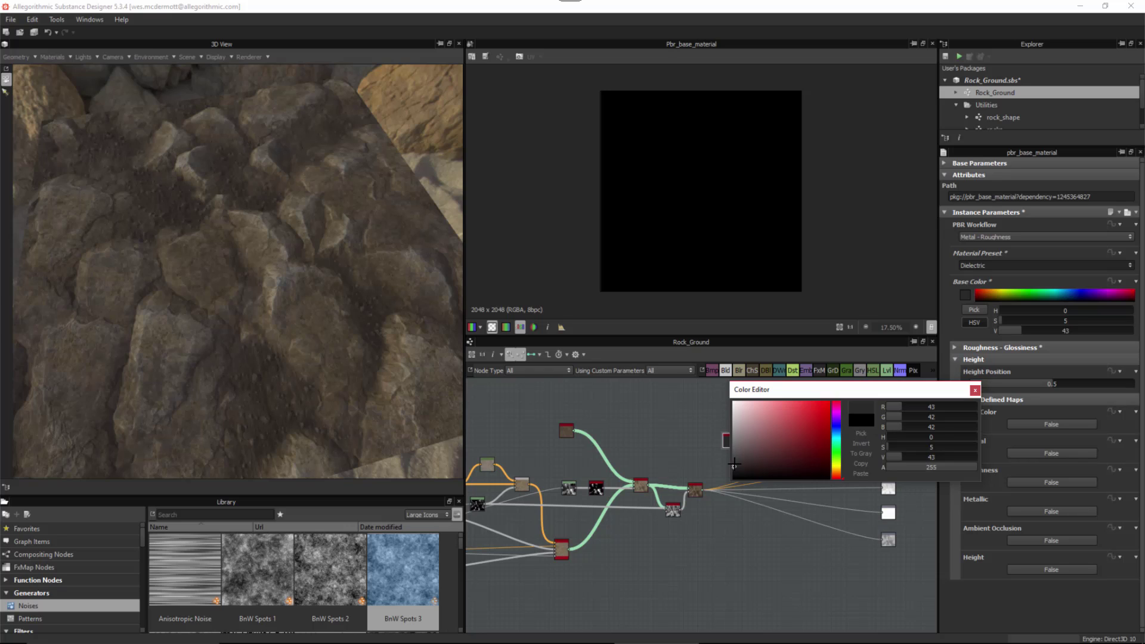
mouse_move(734, 464)
mouse_down()
mouse_move(752, 436)
mouse_move(734, 466)
mouse_up()
click(975, 390)
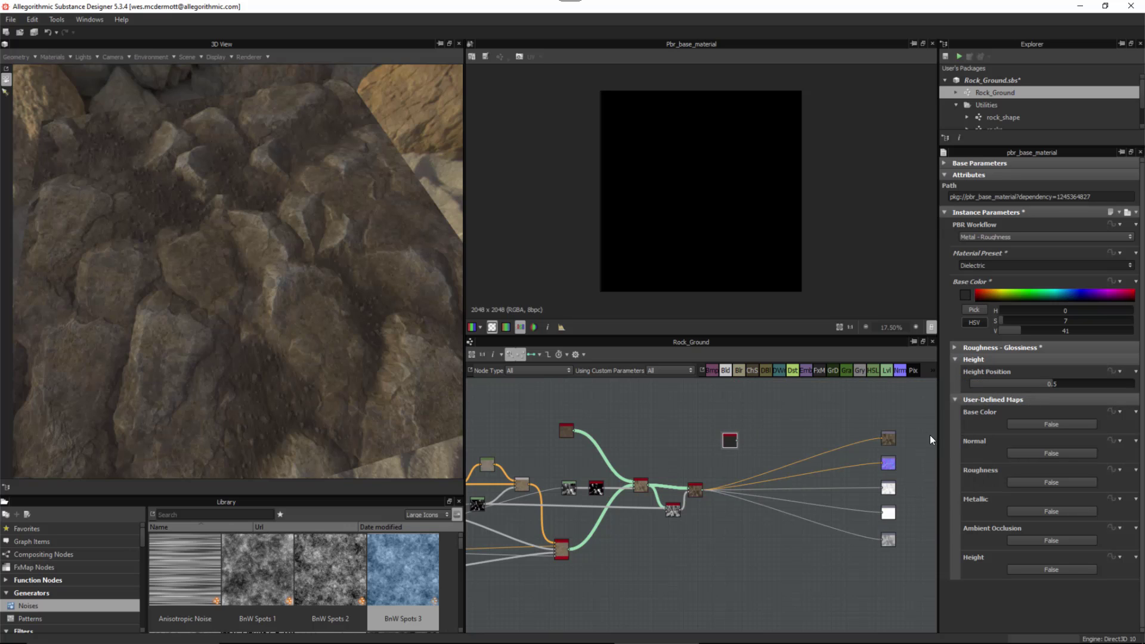
- Add a Material Blend node beside the Base Material node
right_click(742, 426)
text(mater)
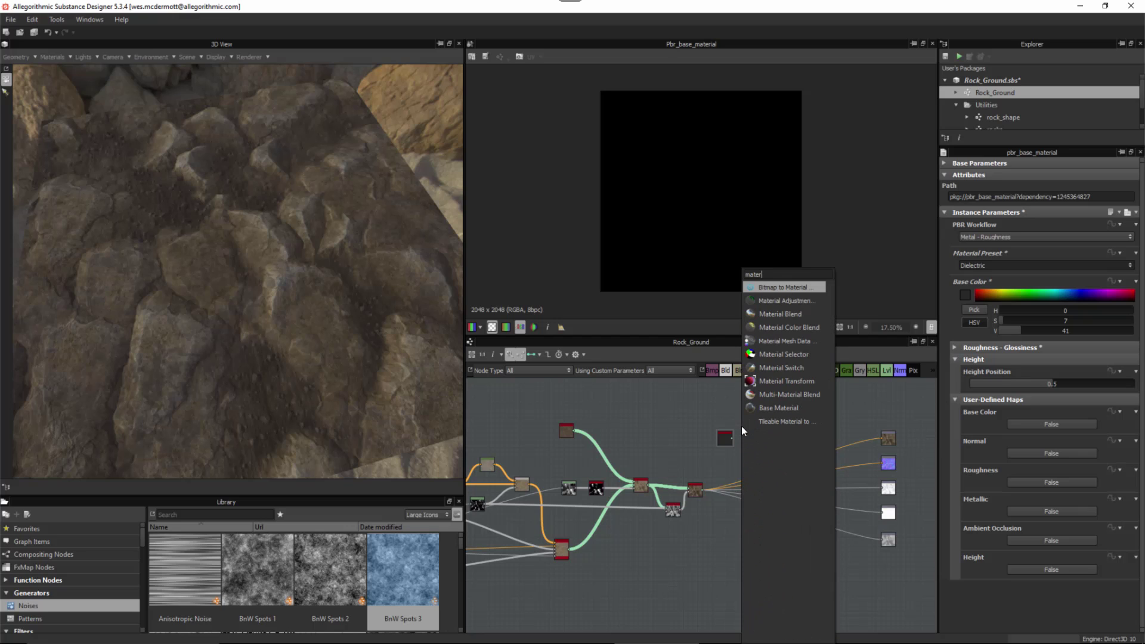
click(785, 315)
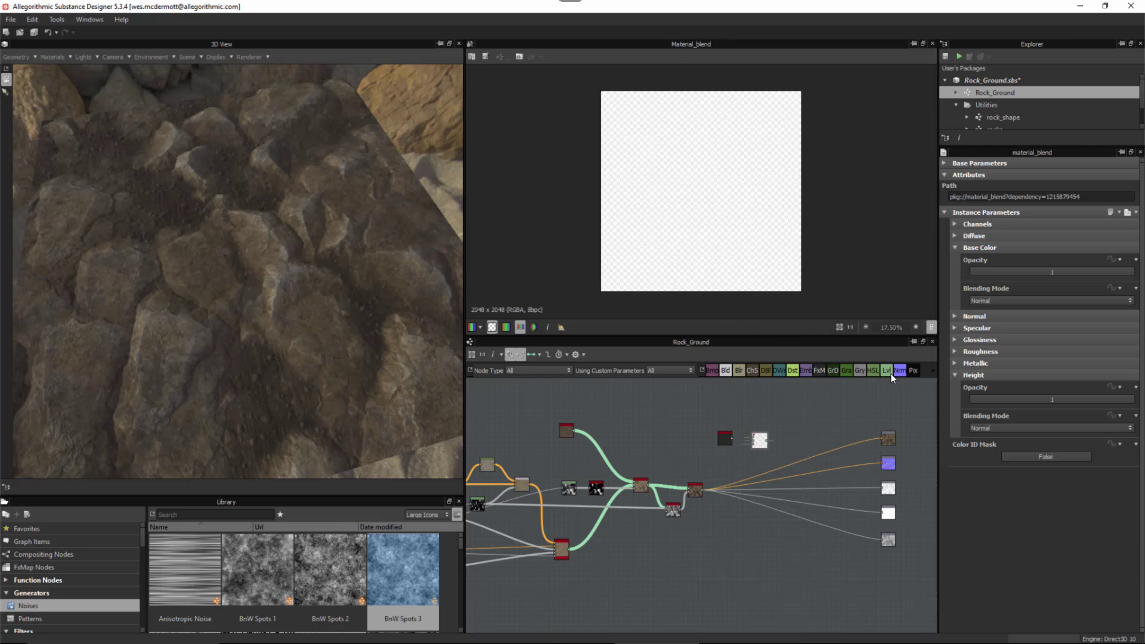
- Disable the new Material Blend's Diffuse, Specular, Glossiness and Metallic channels and enable its Ambient Occlusion channel
click(956, 246)
click(957, 224)
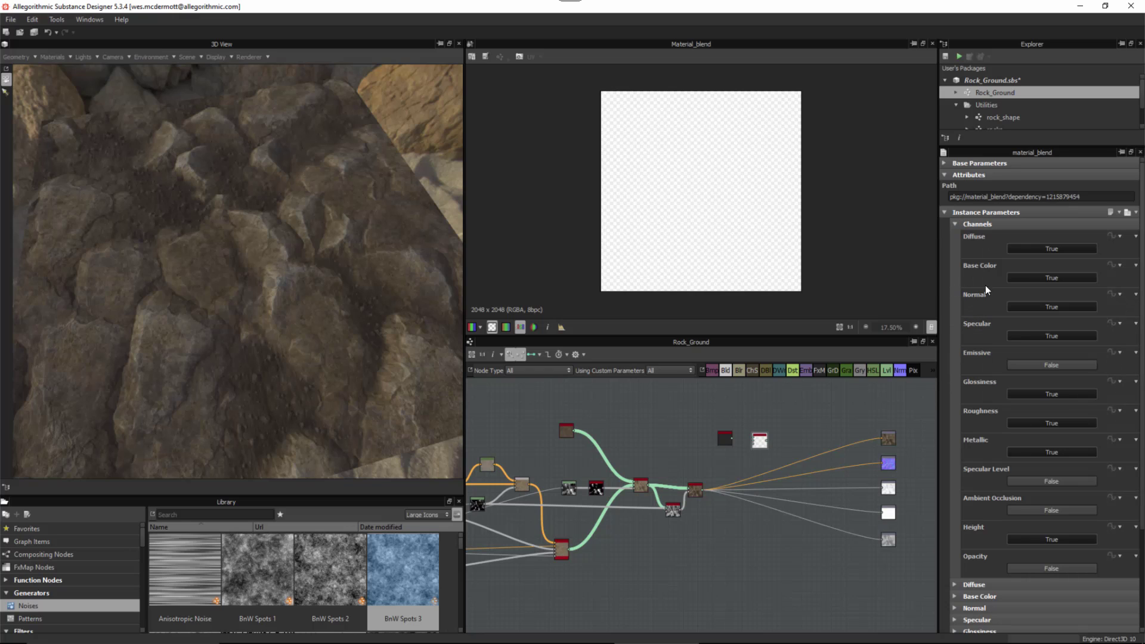
click(1025, 251)
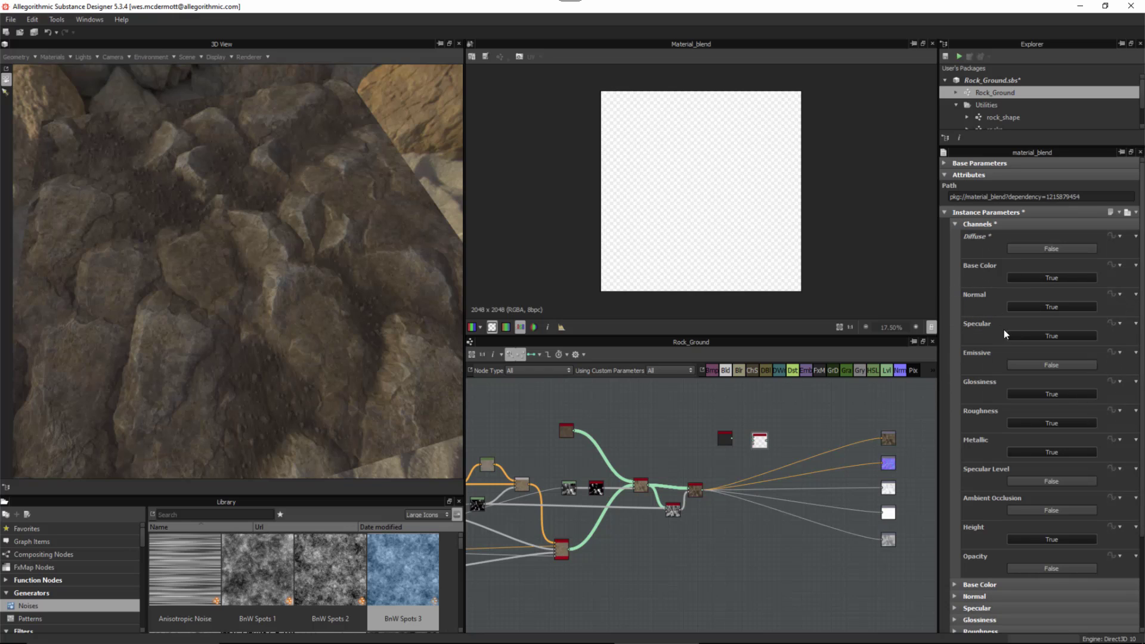
click(1026, 336)
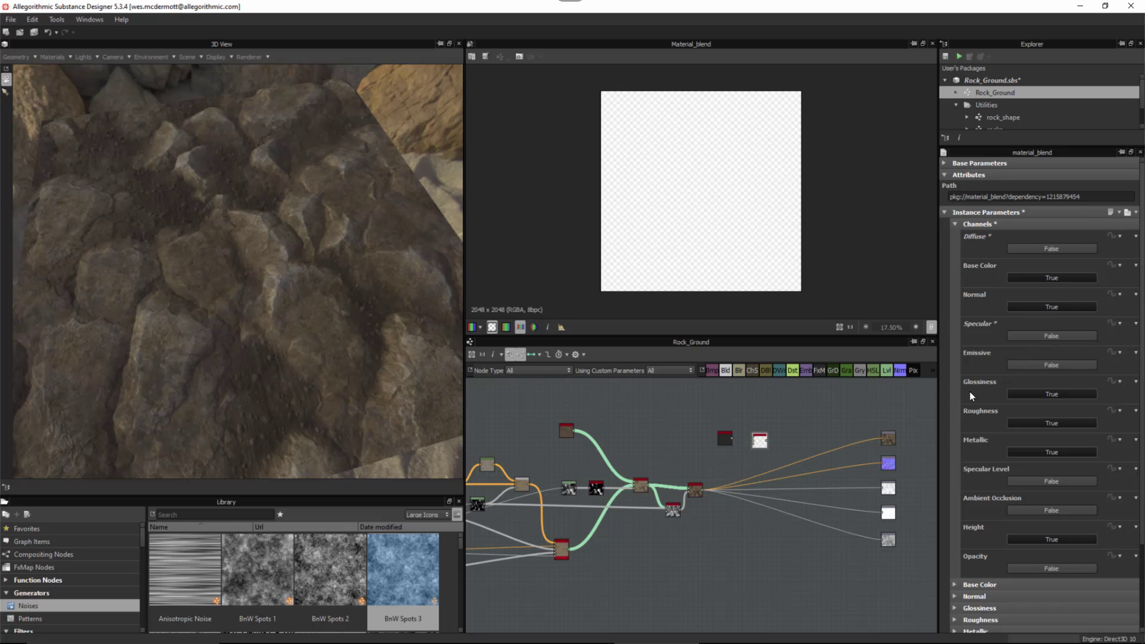
click(1034, 397)
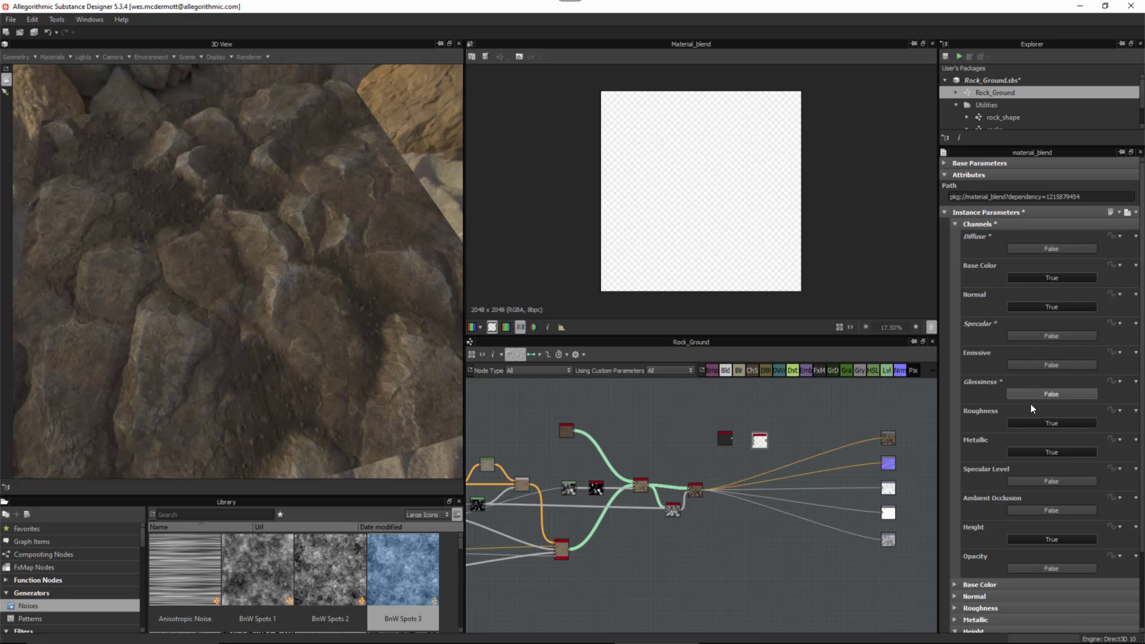
click(1025, 452)
click(1021, 510)
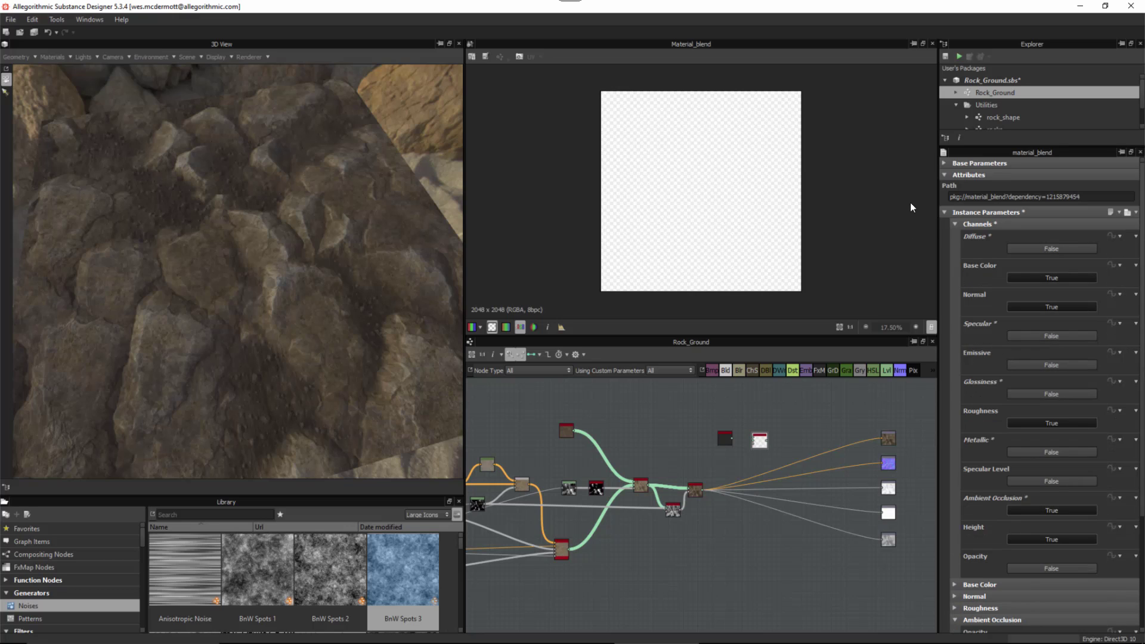
click(954, 222)
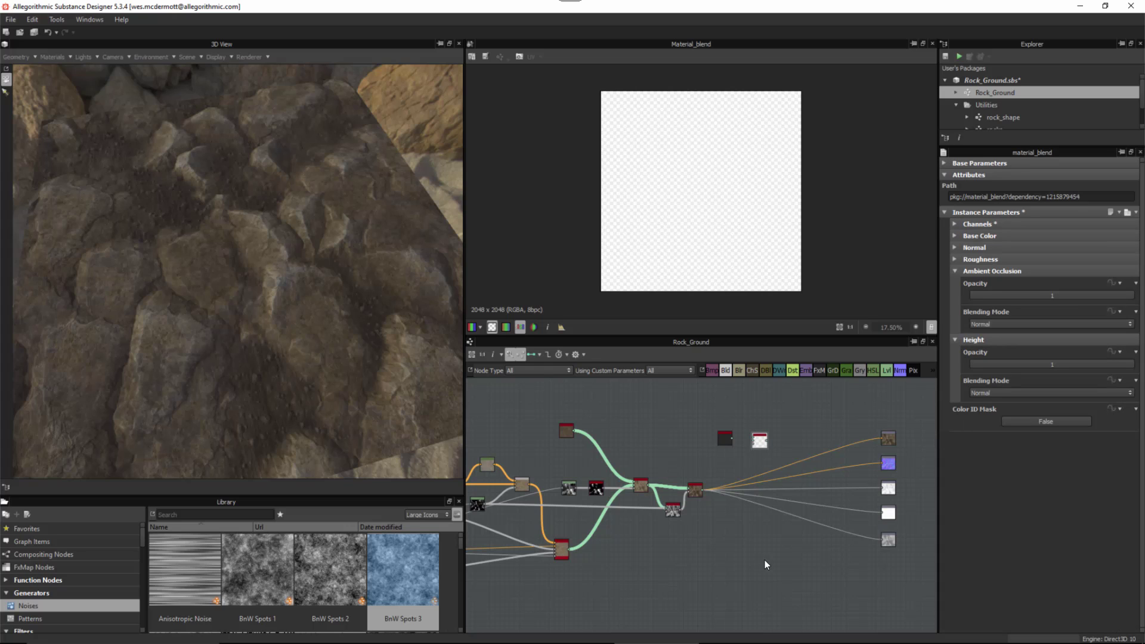
- Connect the Base Material to the new Material Blend's first material input and the Material Color Blend to its second
scroll(776, 581, up, 4)
middle_drag(766, 451, 746, 467)
drag(721, 445, 800, 439)
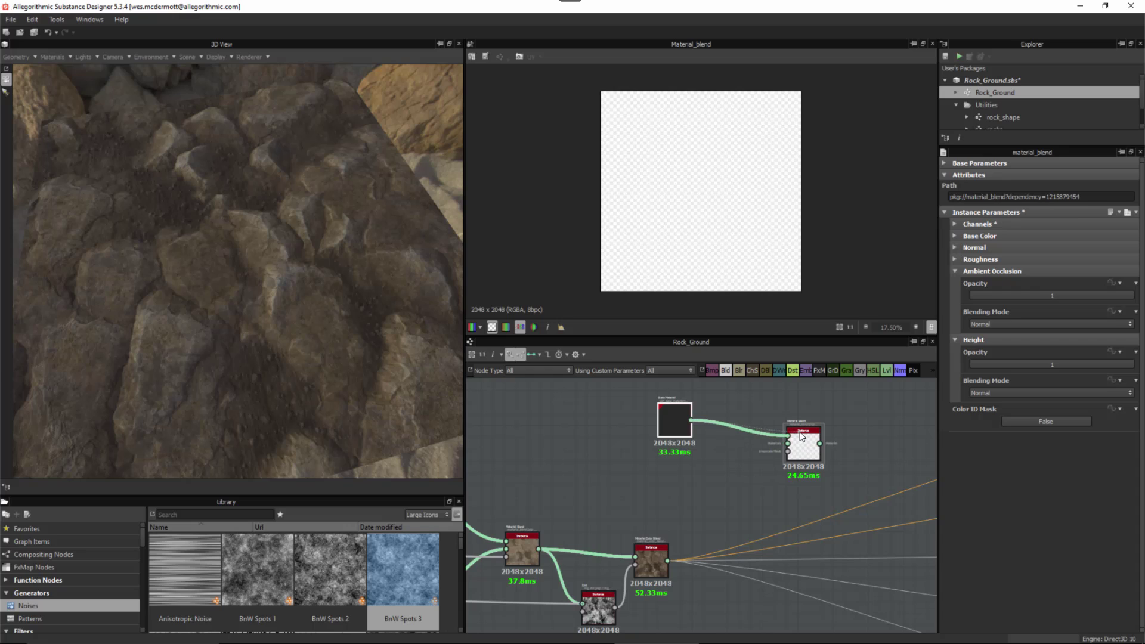
drag(667, 560, 787, 444)
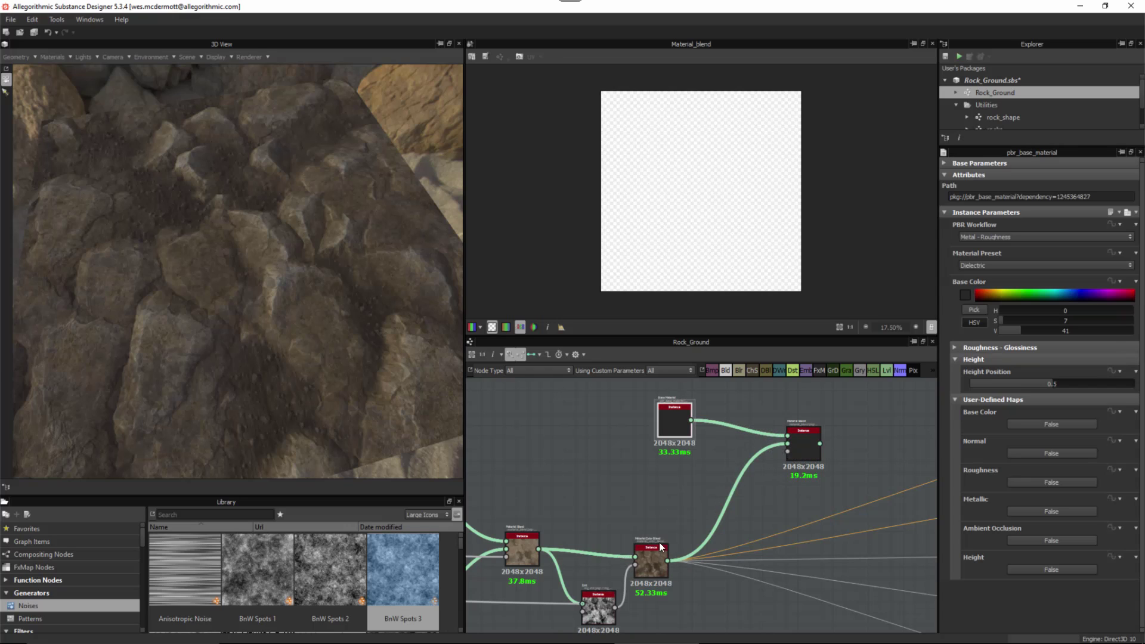
- Rearrange the Base Material and new Material Blend nodes closer to the Material Color Blend node
click(646, 558)
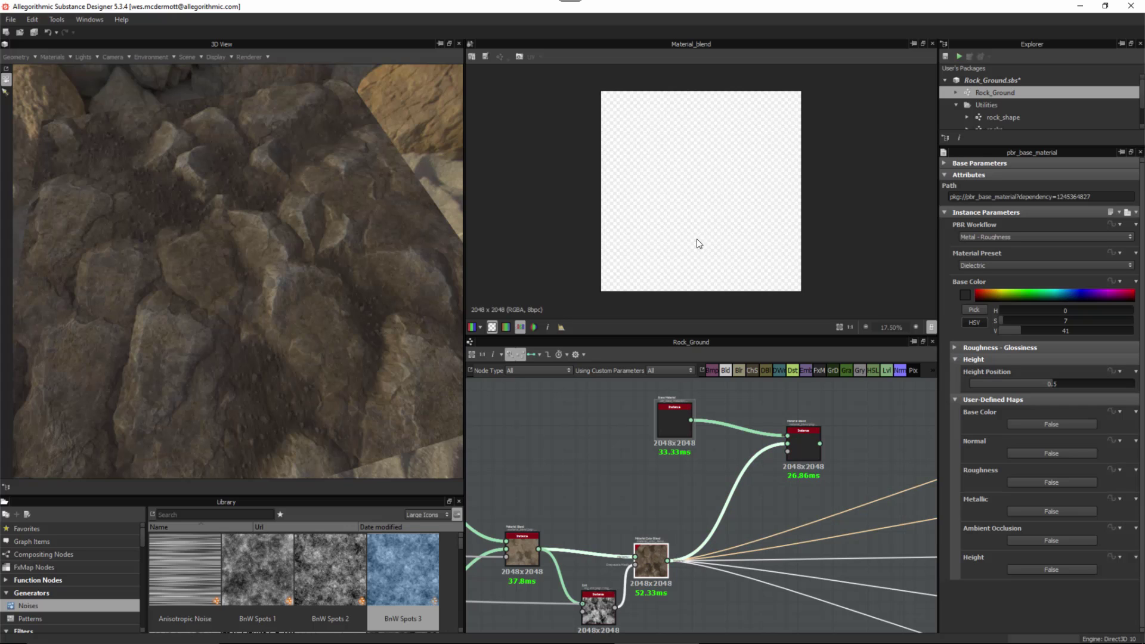
alt+right_drag(614, 512, 705, 487)
middle_drag(705, 487, 658, 515)
drag(661, 418, 627, 436)
drag(840, 434, 771, 484)
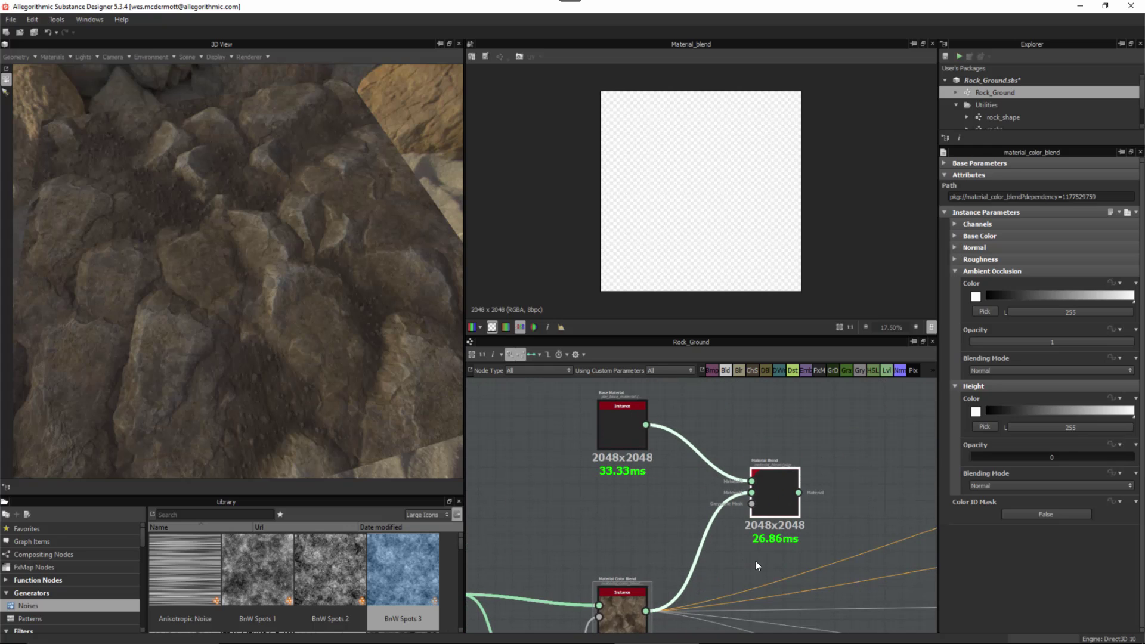
- Connect the black-and-white mask feeding the earlier Material Blend to the new Material Blend's mask input as well
scroll(691, 532, down, 5)
middle_drag(691, 536, 727, 454)
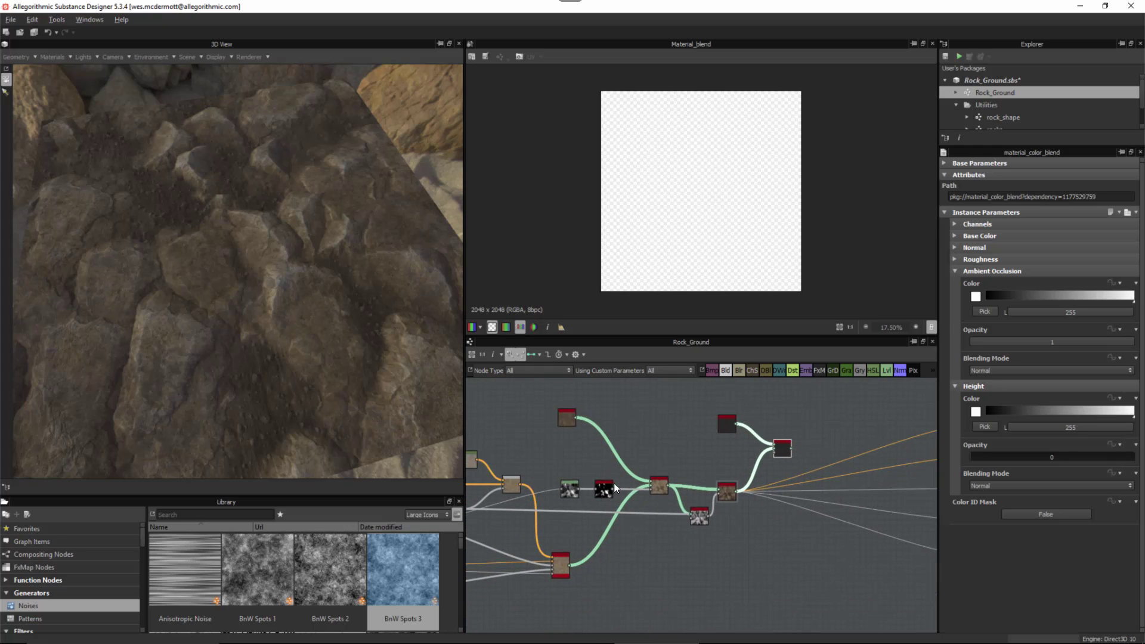
alt+right_drag(614, 485, 673, 553)
middle_drag(673, 559, 619, 577)
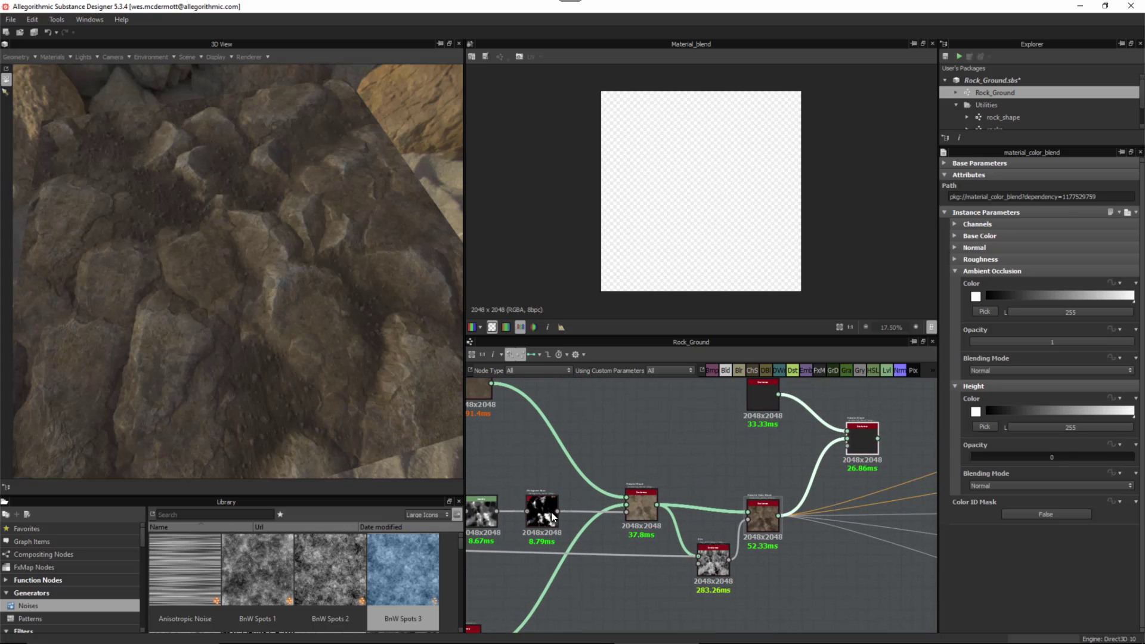
drag(557, 510, 591, 448)
drag(557, 510, 832, 457)
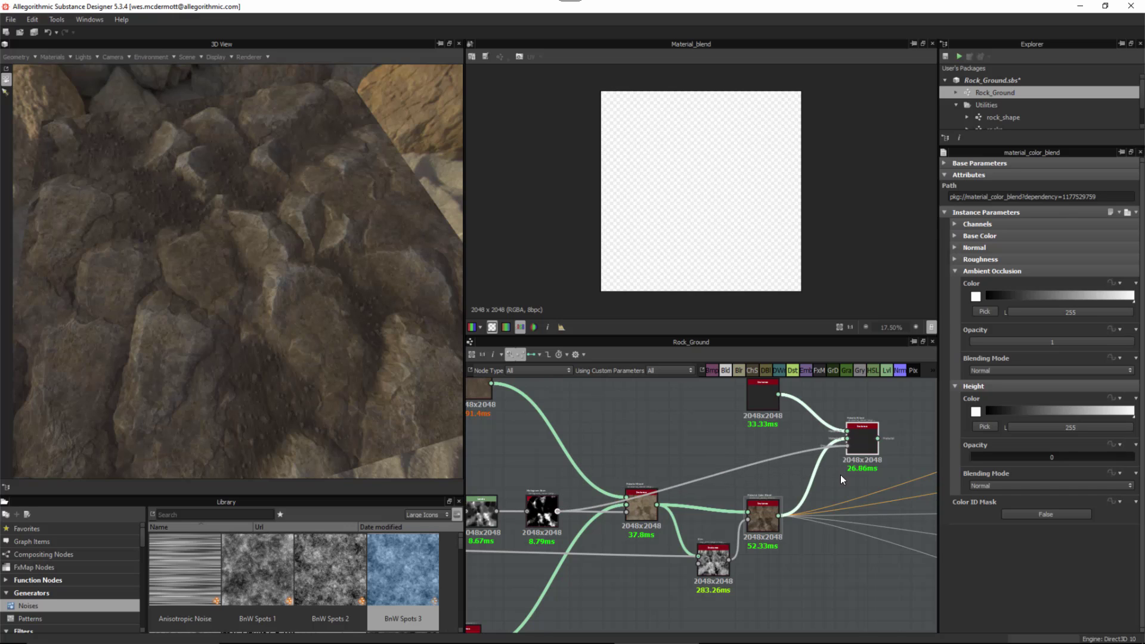